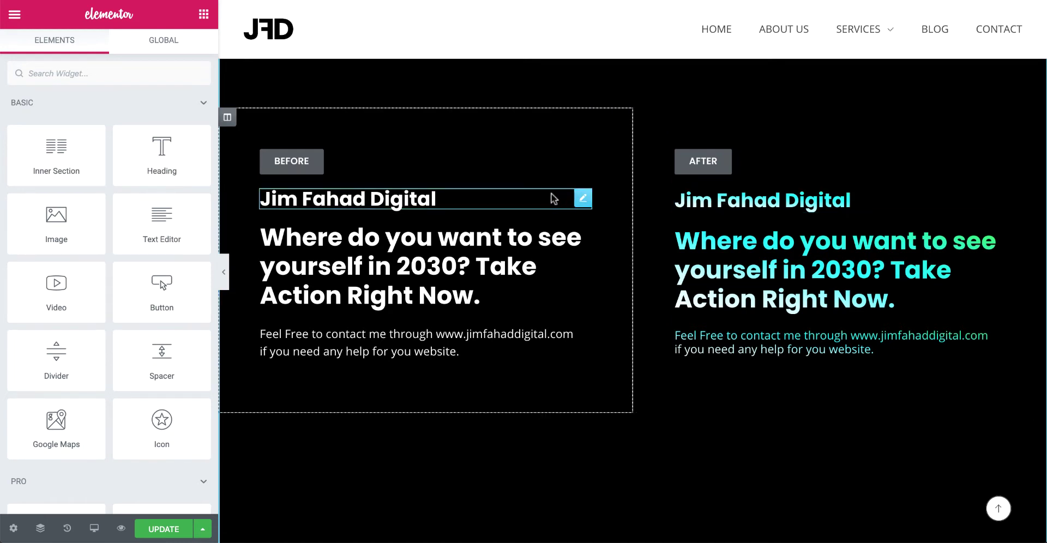
Copy the Before column's top heading and paste its style onto the After column's top heading
{"action": "right_click", "coordinate": [584, 202]}
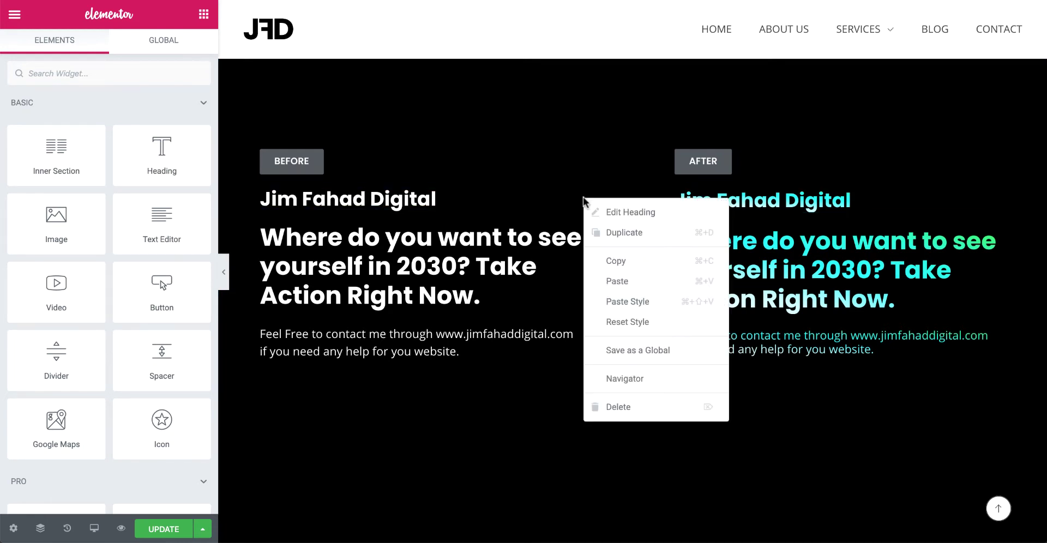
{"action": "left_click", "coordinate": [604, 259]}
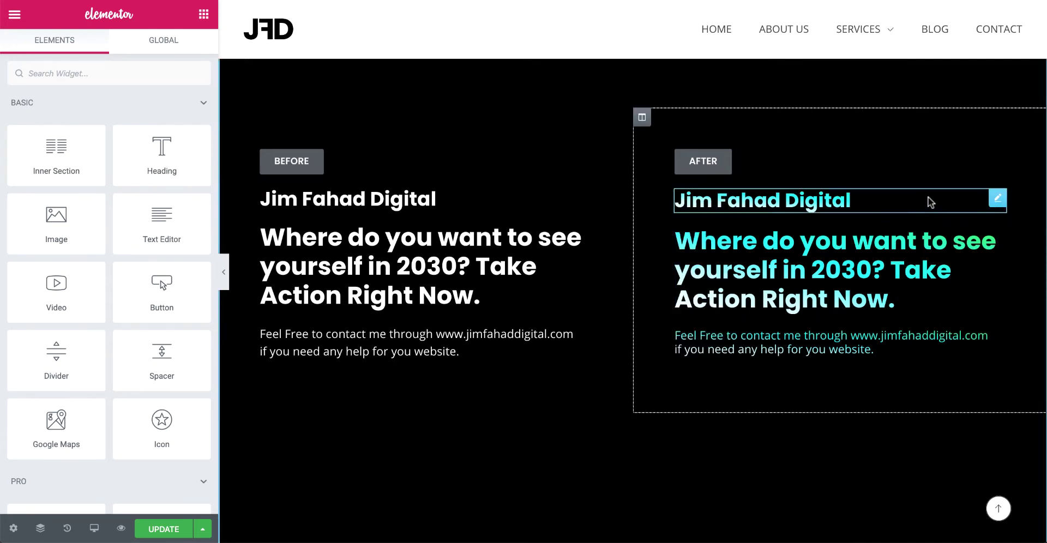
{"action": "right_click", "coordinate": [996, 203]}
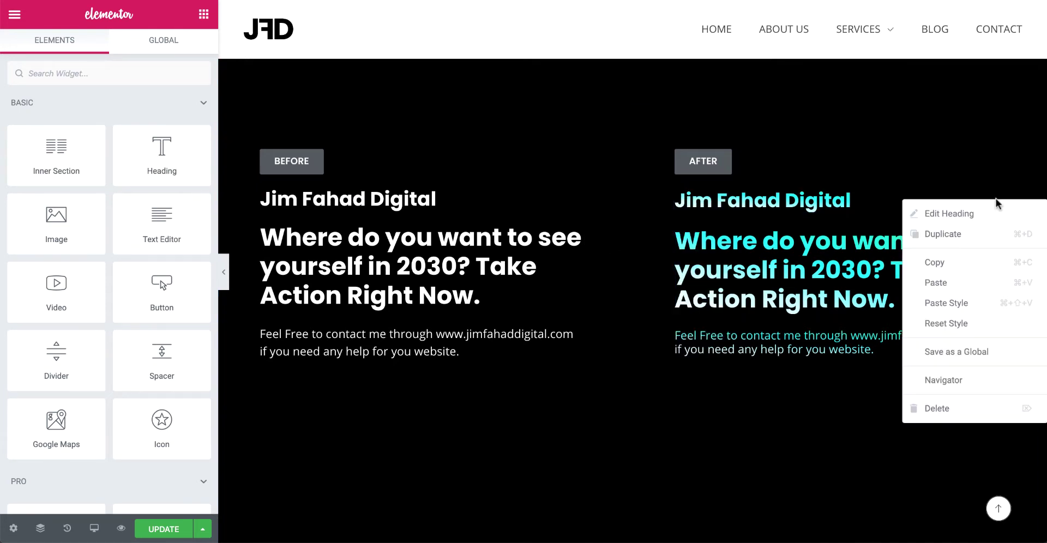
{"action": "left_click", "coordinate": [965, 302]}
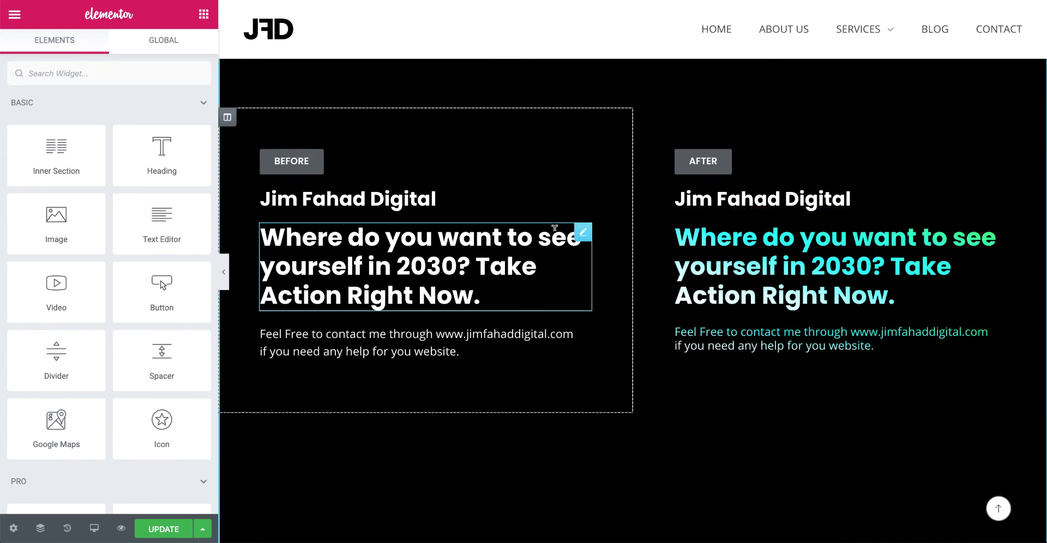
Copy the Before column's large "Where do you want to see yourself in 2030?" heading and paste its style onto the After counterpart
{"action": "right_click", "coordinate": [582, 233]}
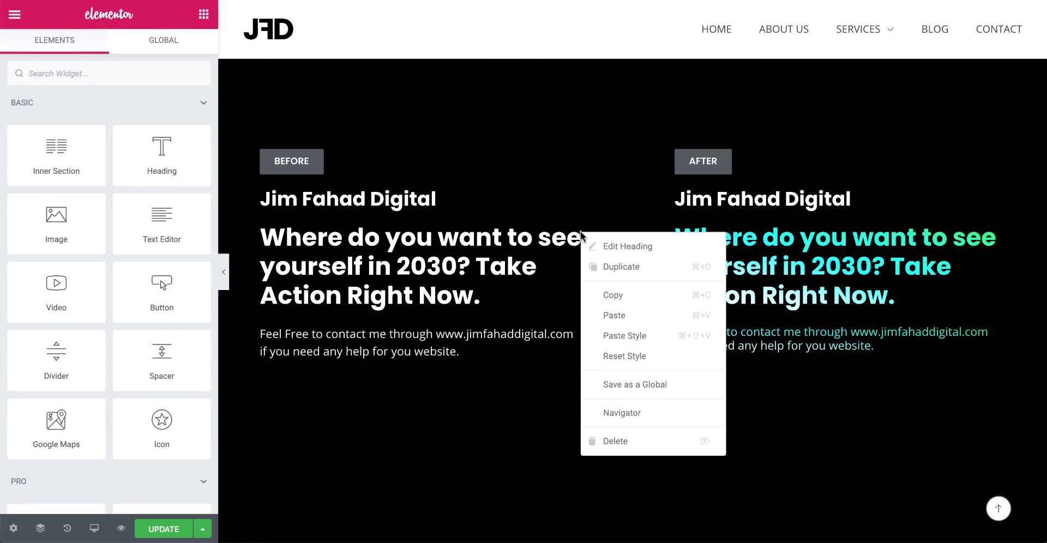
{"action": "left_click", "coordinate": [612, 296]}
{"action": "right_click", "coordinate": [996, 239]}
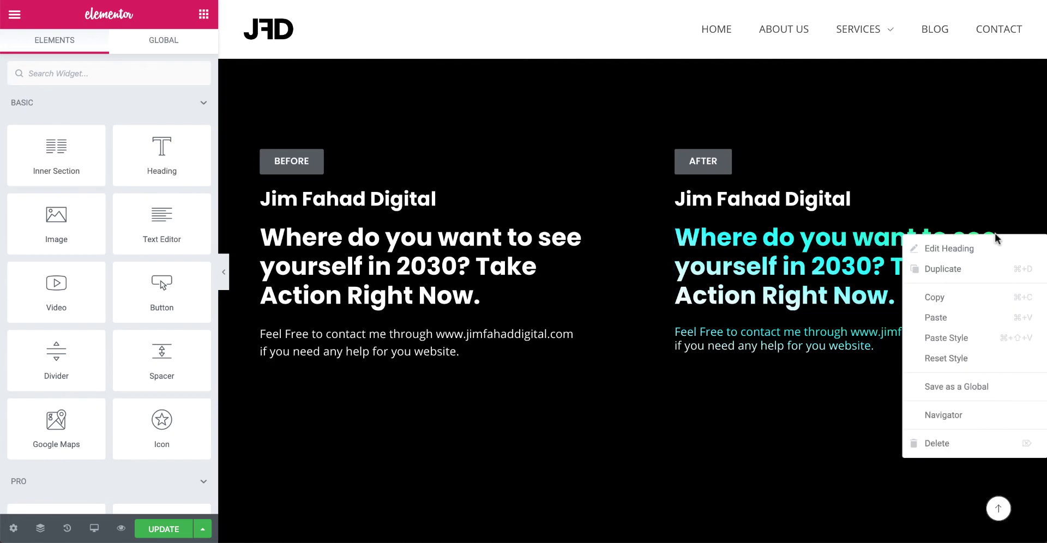
{"action": "left_click", "coordinate": [964, 343]}
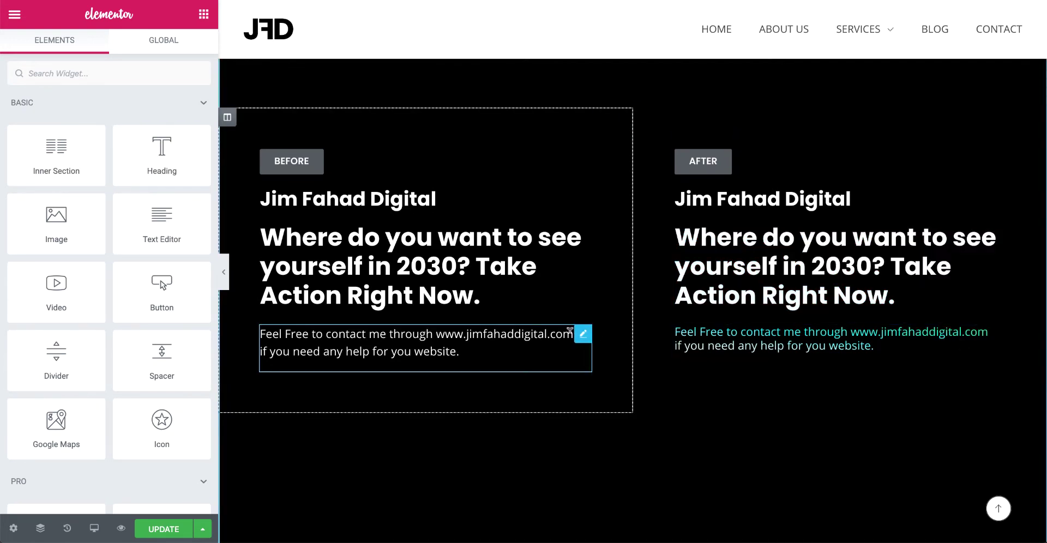
Copy the Before column's paragraph and paste its style onto the After column's paragraph
{"action": "right_click", "coordinate": [582, 333]}
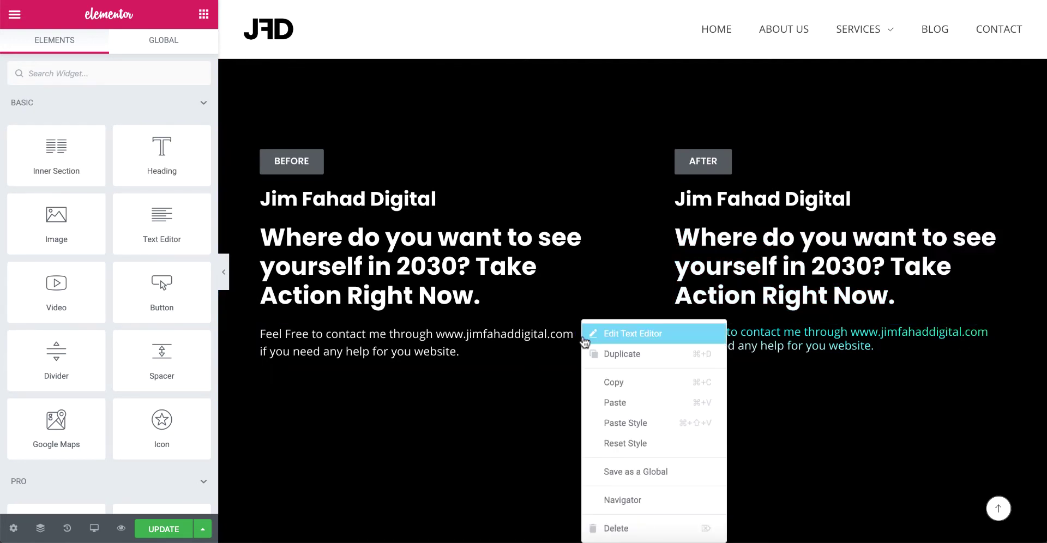
{"action": "left_click", "coordinate": [616, 385]}
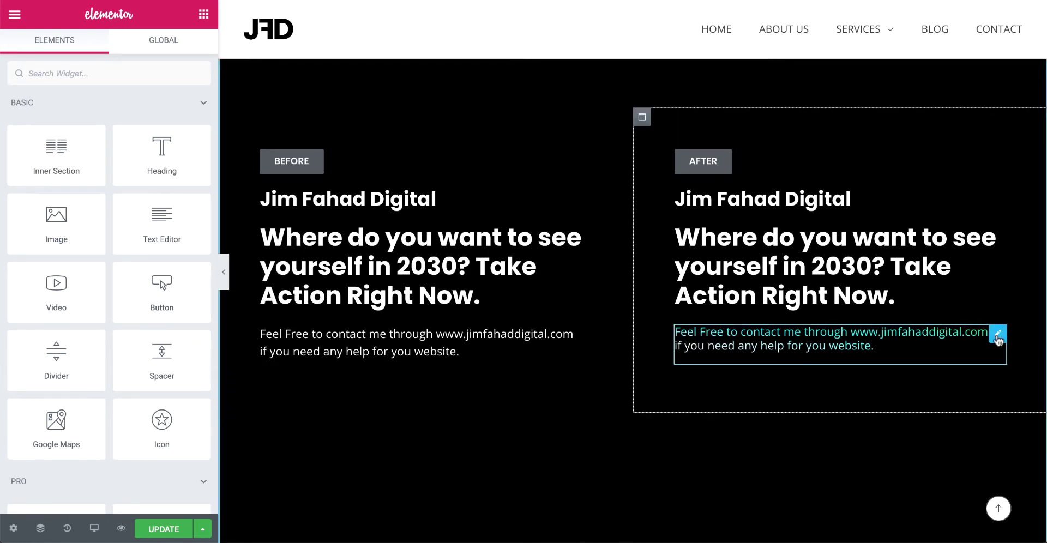
{"action": "right_click", "coordinate": [998, 340]}
{"action": "left_click", "coordinate": [958, 420]}
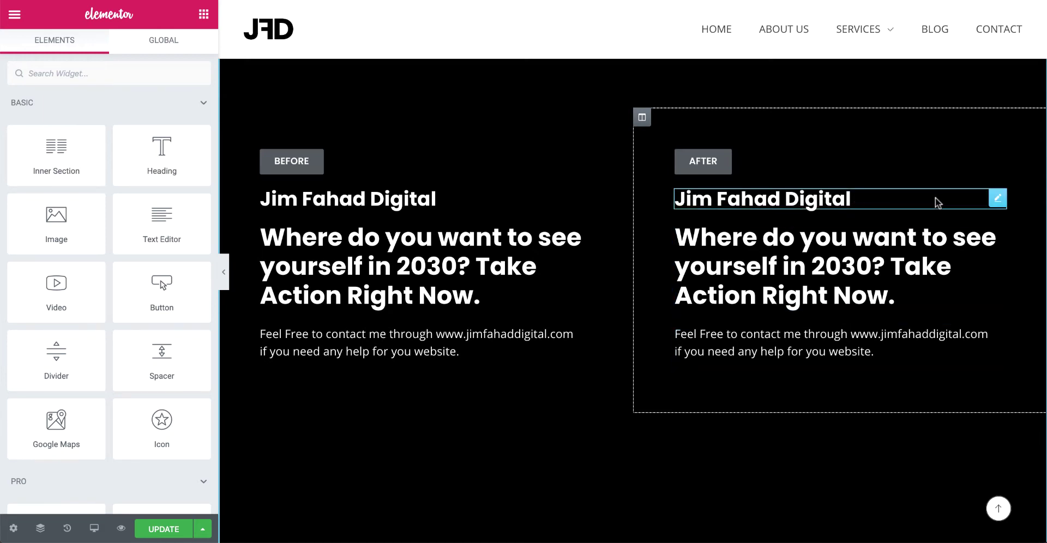
Open the After column's top heading for editing and expand its Custom CSS settings
{"action": "left_click", "coordinate": [998, 199]}
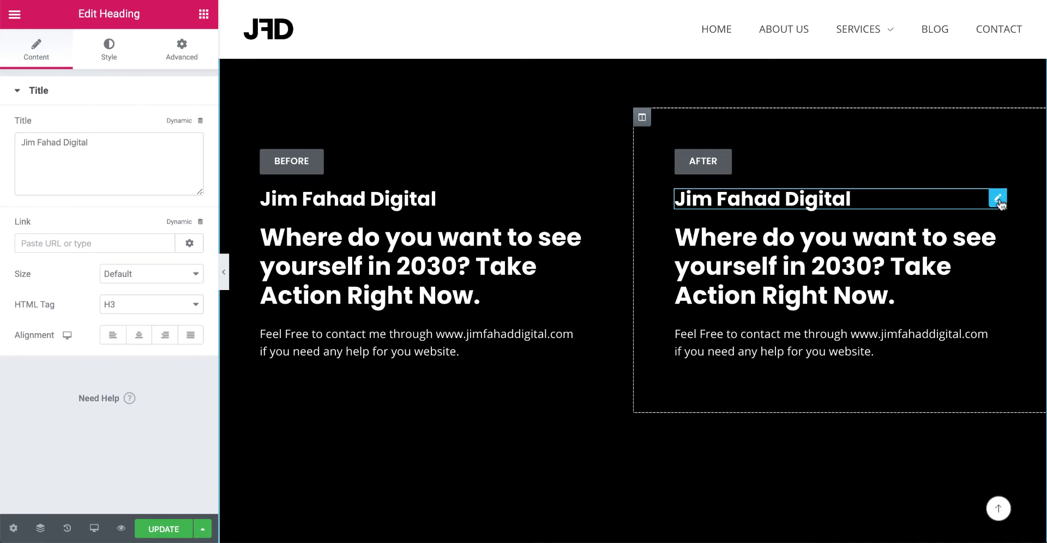
{"action": "left_click", "coordinate": [183, 50]}
{"action": "scroll", "coordinate": [74, 313], "scroll_direction": "down", "scroll_amount": 3}
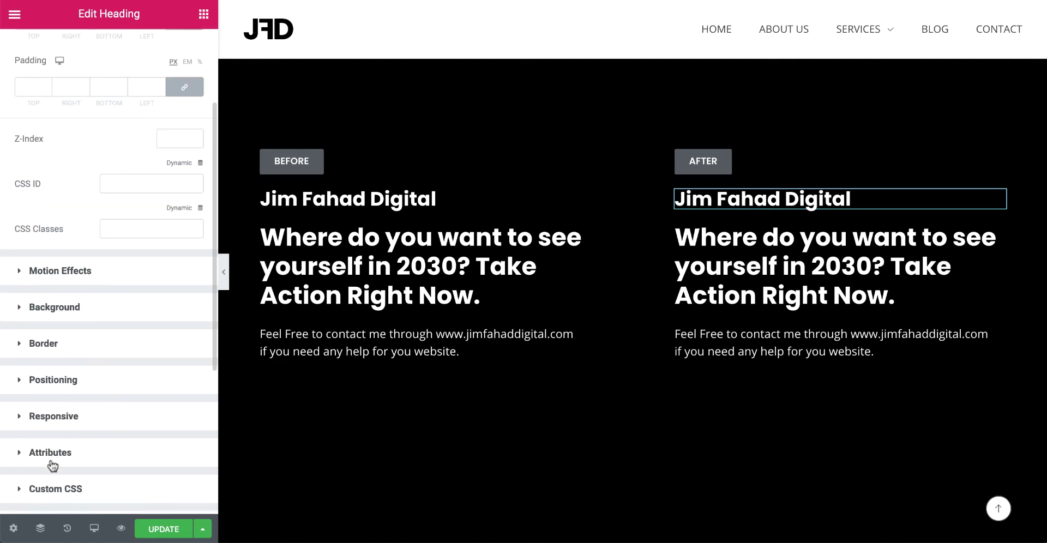
{"action": "left_click", "coordinate": [30, 489]}
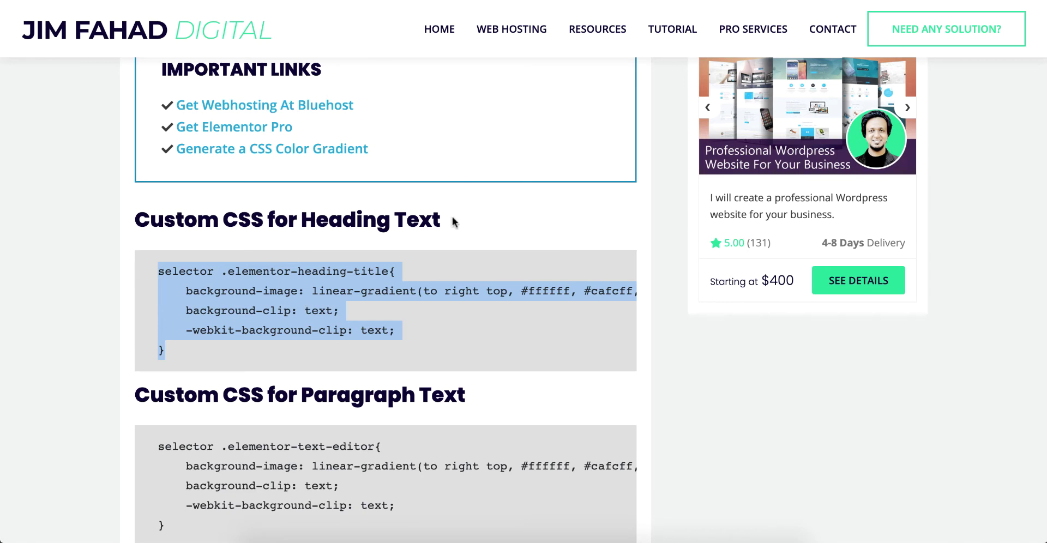
Copy the "Custom CSS for Heading Text" snippet from the tutorial web page into the top heading's Custom CSS in Elementor
{"action": "left_click", "coordinate": [305, 283]}
{"action": "scroll", "coordinate": [305, 289], "scroll_direction": "right", "scroll_amount": 5}
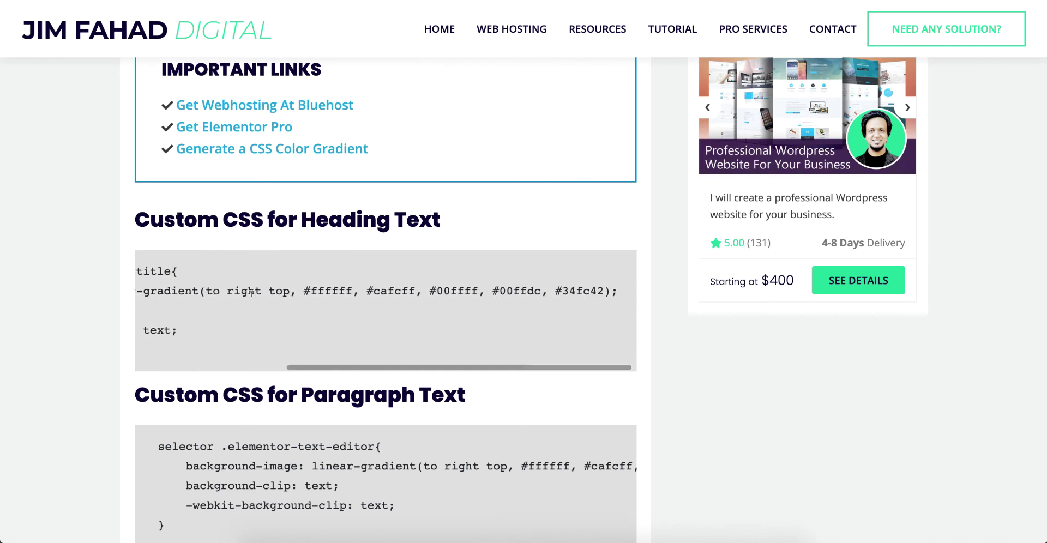
{"action": "scroll", "coordinate": [182, 344], "scroll_direction": "left", "scroll_amount": 5}
{"action": "left_click_drag", "start_coordinate": [166, 353], "coordinate": [158, 264]}
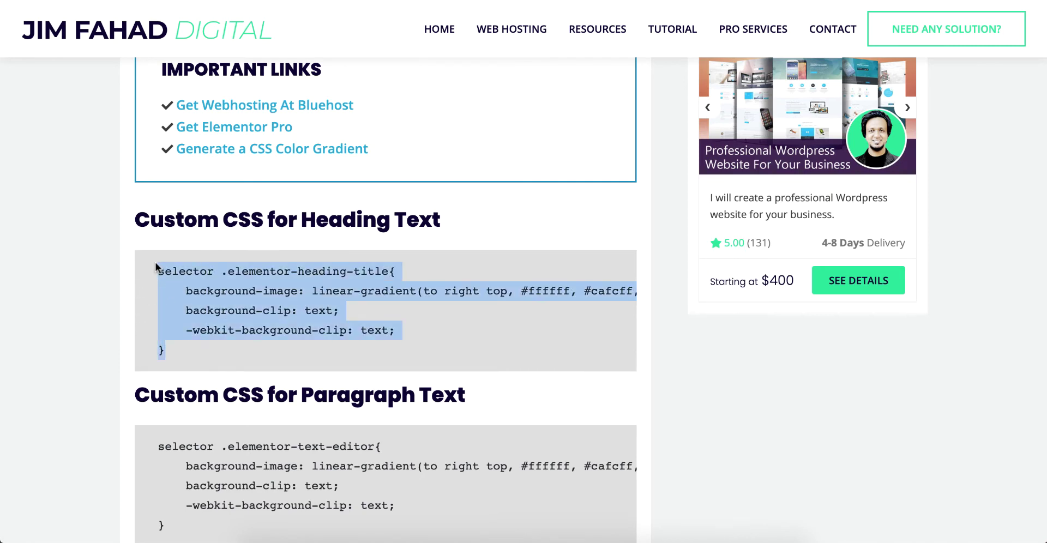
{"action": "right_click", "coordinate": [200, 279]}
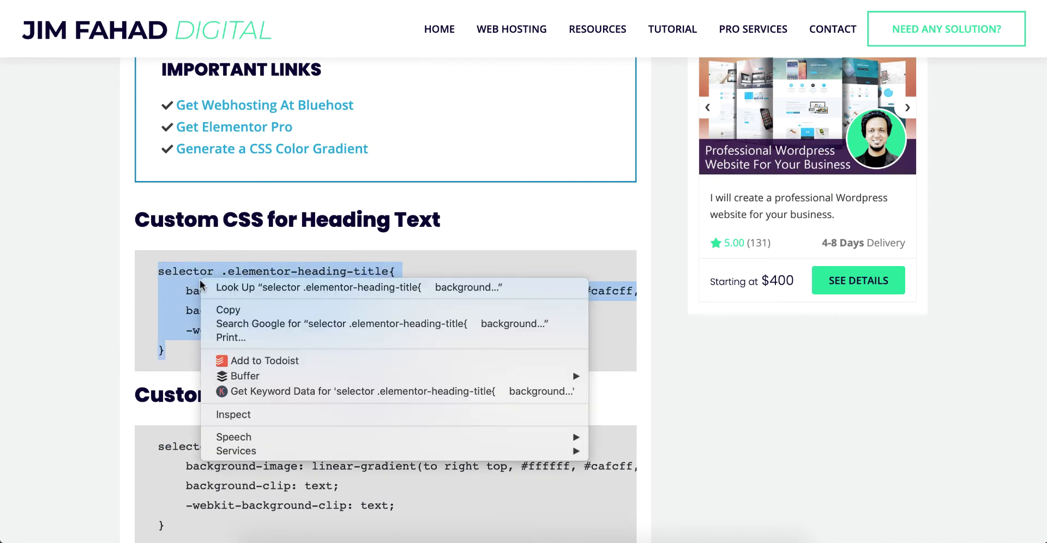
{"action": "left_click", "coordinate": [218, 306]}
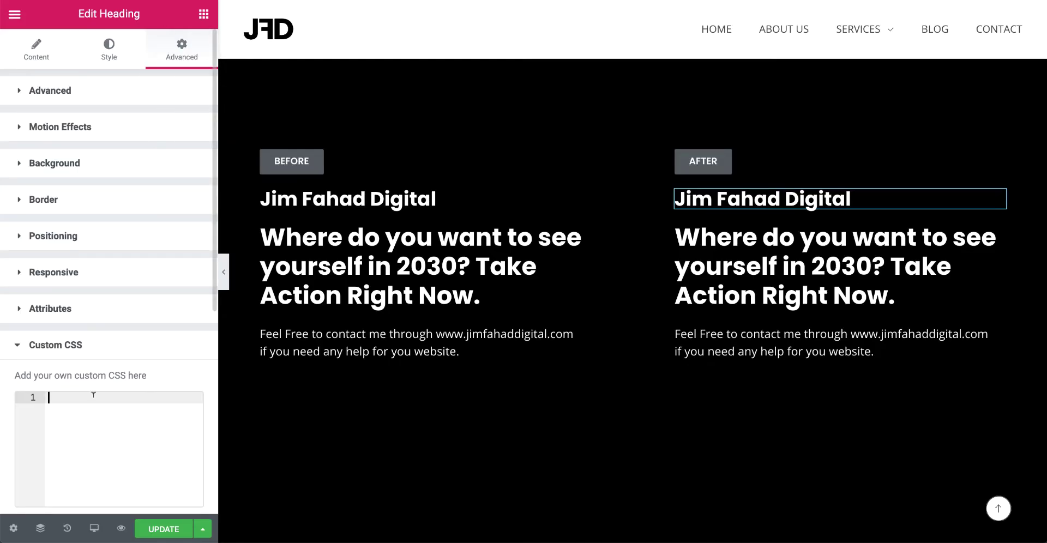
{"action": "key", "text": "ctrl+v"}
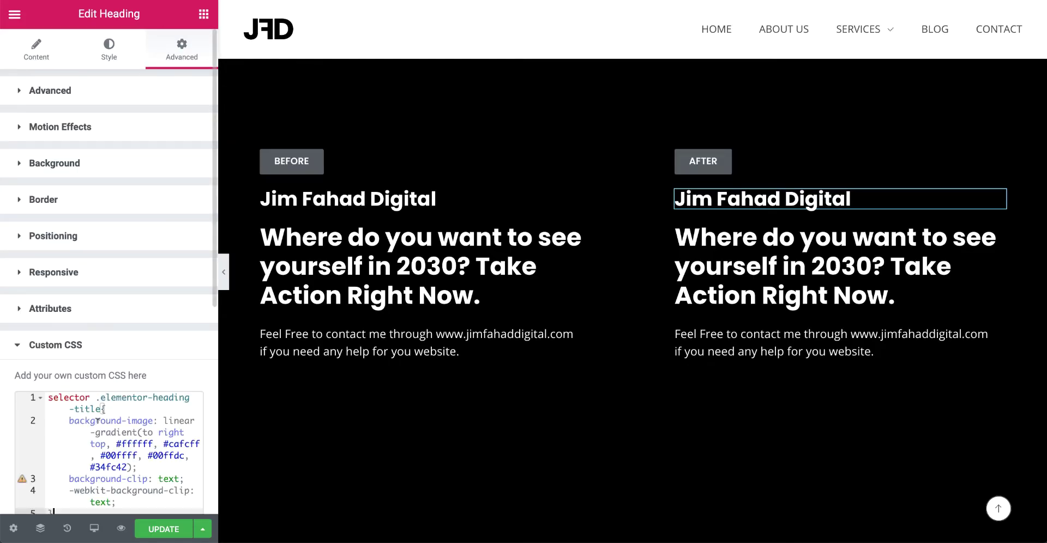
Examine the pasted CSS line by line: the selector, the linear-gradient background-image, background-clip and -webkit-background-clip
{"action": "scroll", "coordinate": [98, 420], "scroll_direction": "down", "scroll_amount": 1}
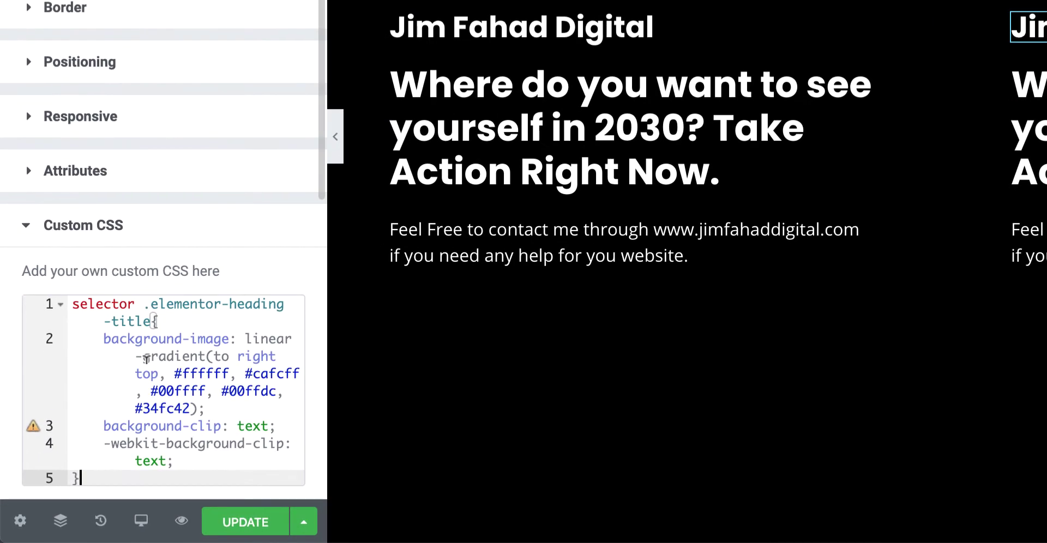
{"action": "left_click_drag", "start_coordinate": [72, 304], "coordinate": [153, 303]}
{"action": "left_click", "coordinate": [155, 303]}
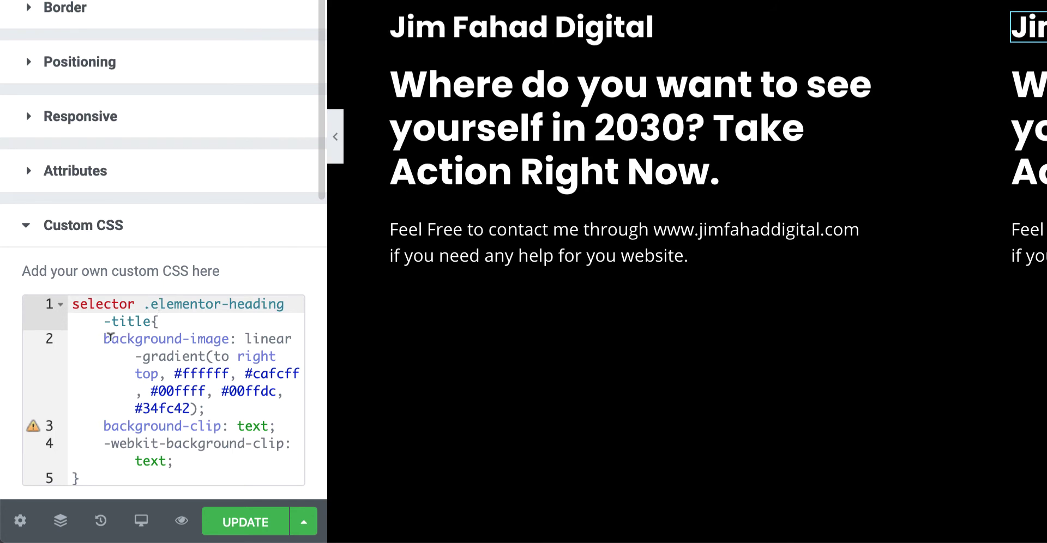
{"action": "left_click_drag", "start_coordinate": [103, 338], "coordinate": [205, 396]}
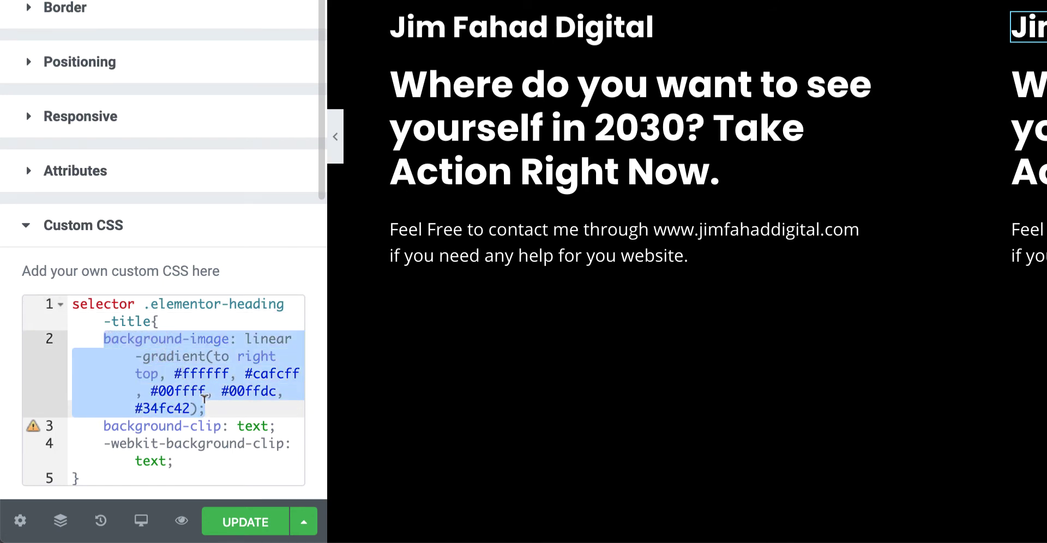
{"action": "left_click", "coordinate": [206, 426]}
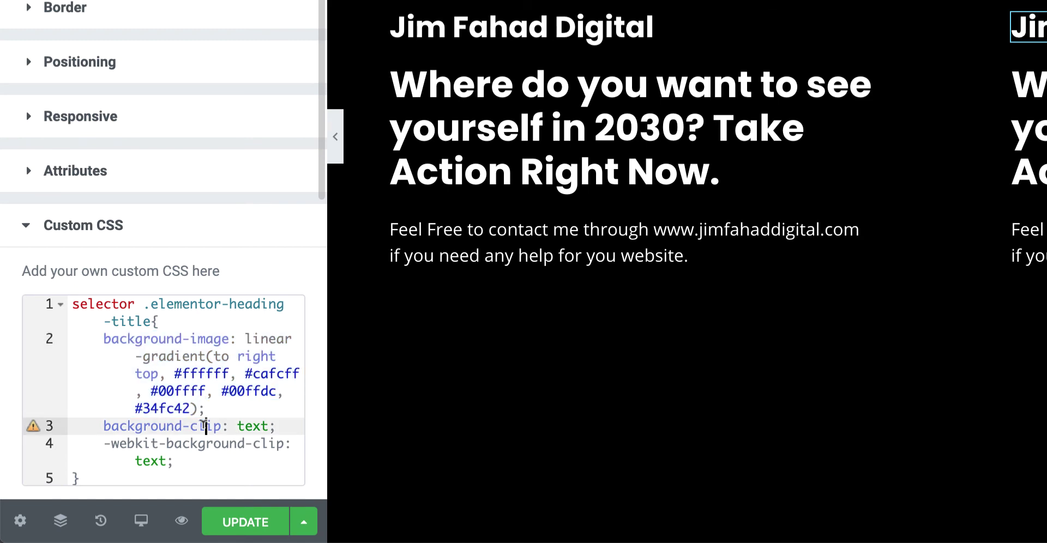
{"action": "scroll", "coordinate": [128, 414], "scroll_direction": "down", "scroll_amount": 1}
{"action": "left_click_drag", "start_coordinate": [103, 403], "coordinate": [279, 403]}
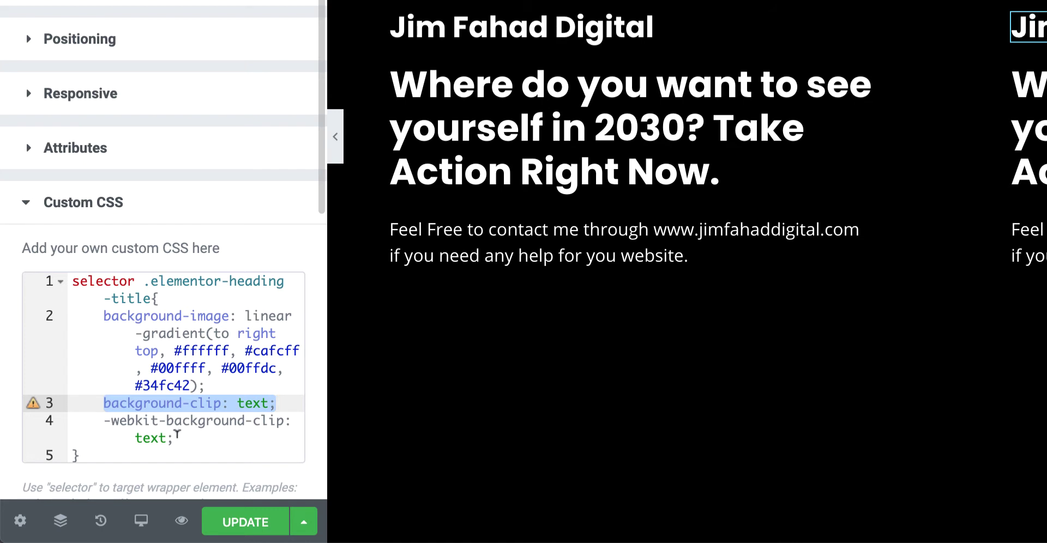
{"action": "left_click_drag", "start_coordinate": [173, 430], "coordinate": [104, 420]}
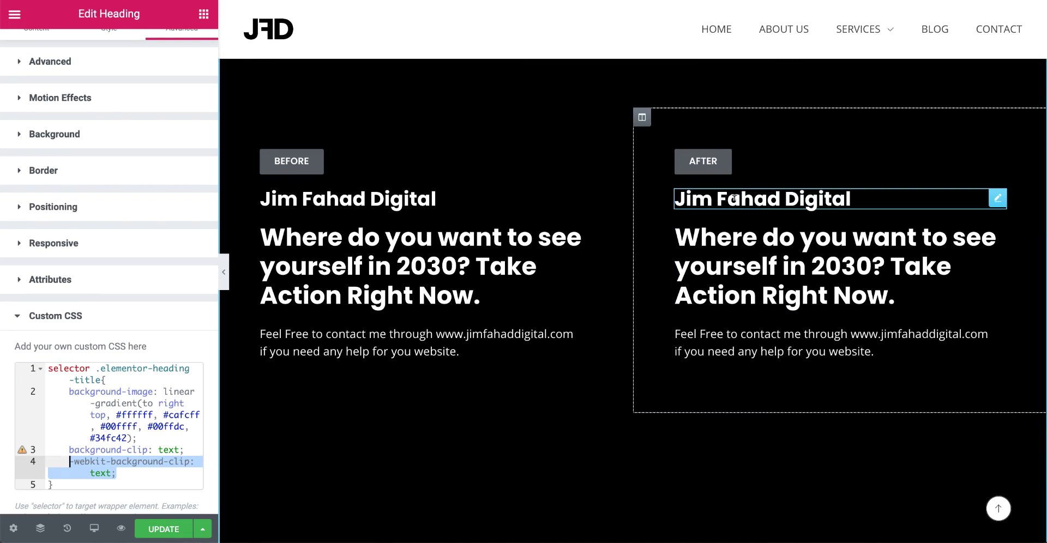
Make the After column's top heading text colour fully transparent, #FFFFFF00
{"action": "scroll", "coordinate": [109, 194], "scroll_direction": "up", "scroll_amount": 1}
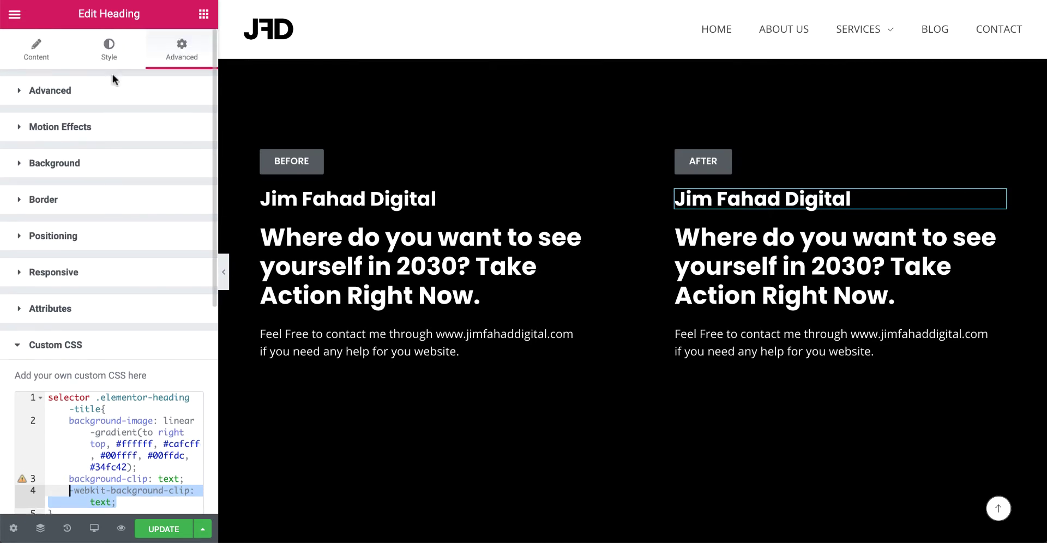
{"action": "left_click", "coordinate": [110, 52]}
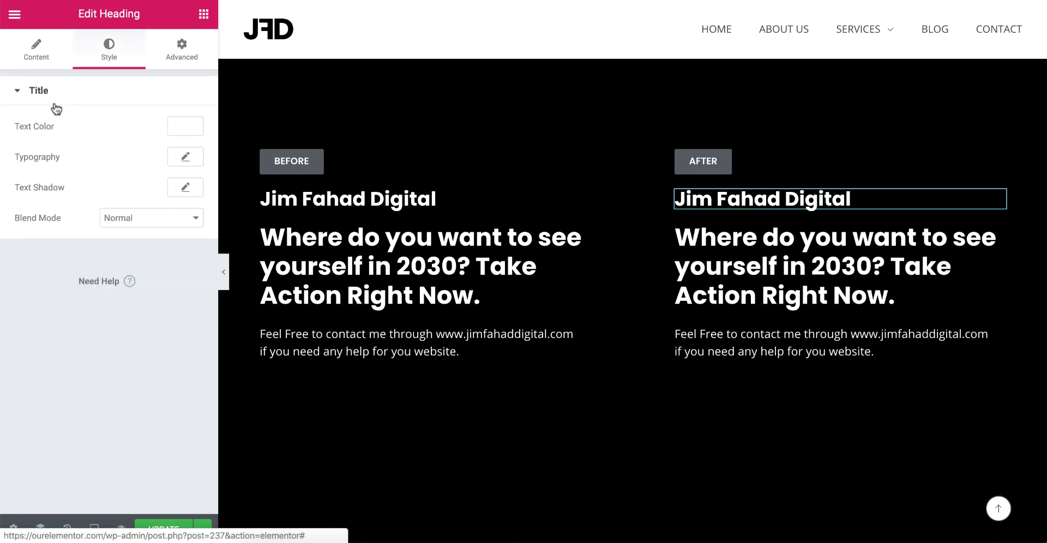
{"action": "left_click", "coordinate": [176, 130]}
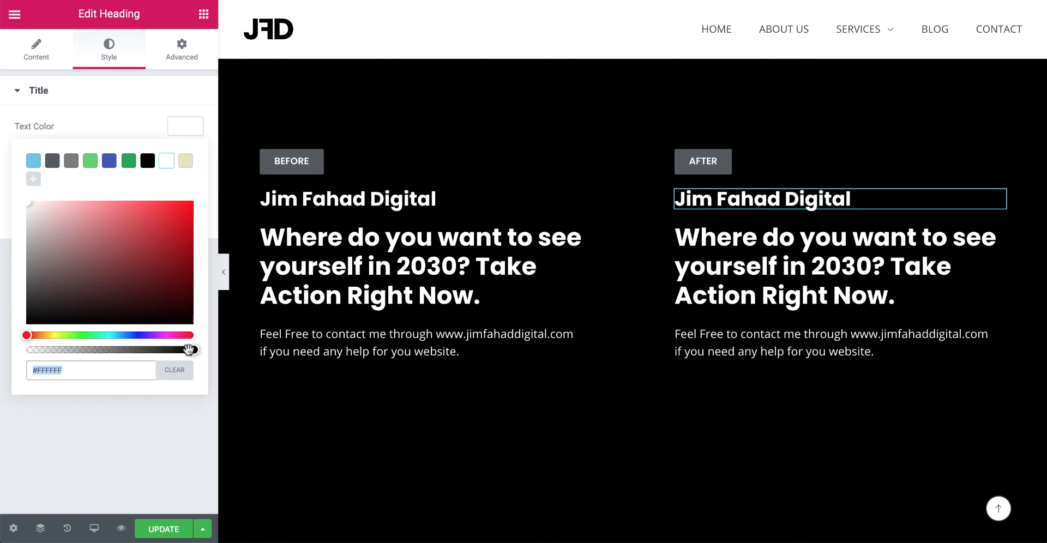
{"action": "left_click_drag", "start_coordinate": [192, 349], "coordinate": [24, 350]}
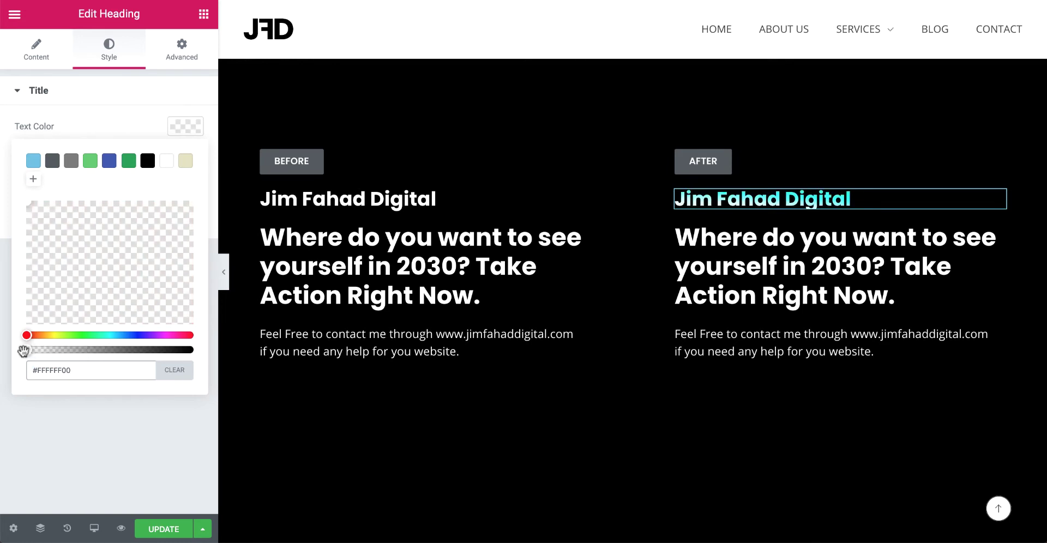
{"action": "left_click", "coordinate": [61, 423]}
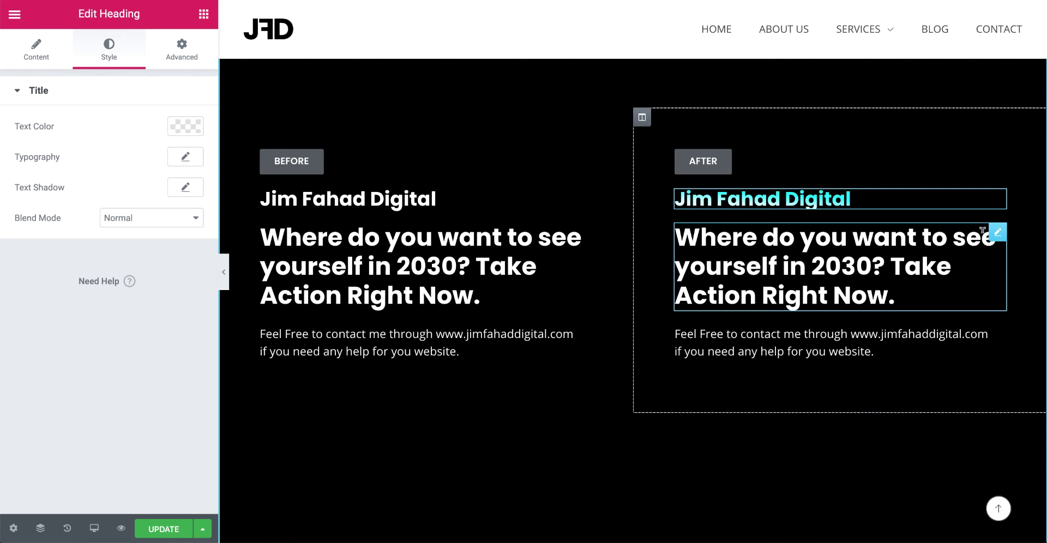
Copy the heading gradient CSS from the tutorial web page into the Custom CSS of the After column's large heading in Elementor
{"action": "left_click", "coordinate": [182, 49]}
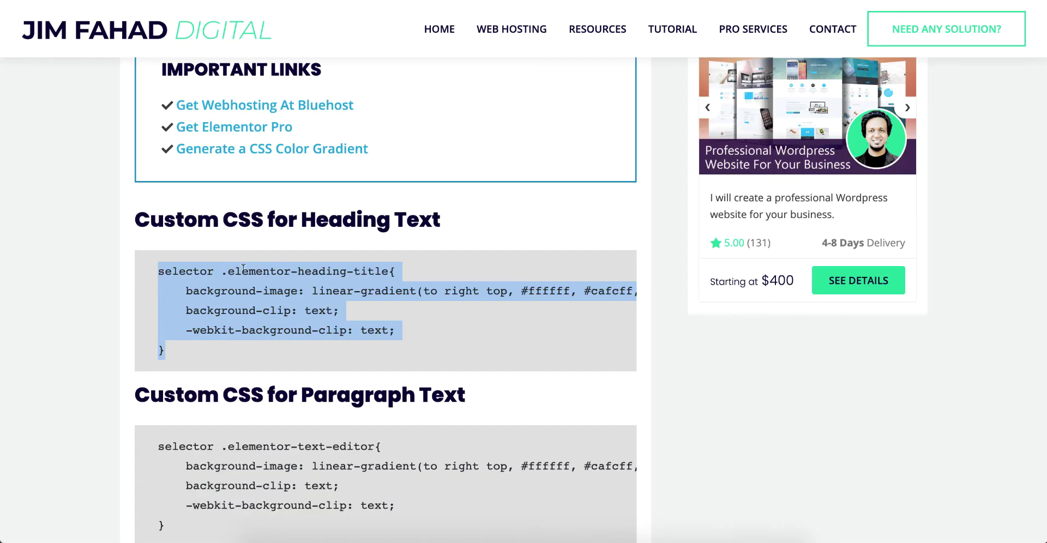
{"action": "right_click", "coordinate": [239, 285]}
{"action": "left_click", "coordinate": [261, 315]}
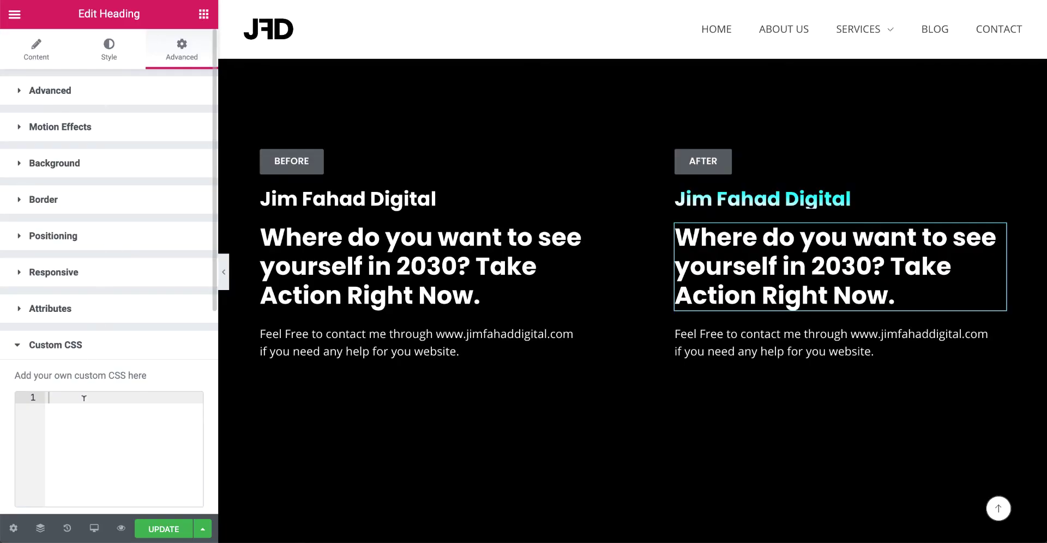
{"action": "type", "text": "selector .elementor-heading-title{     background-image: linear-gradient(to right top, #ffffff, #cafcff, #00ffff, #00ffdc, #34fc42);     background-clip: text;     -webkit-background-clip: text; }"}
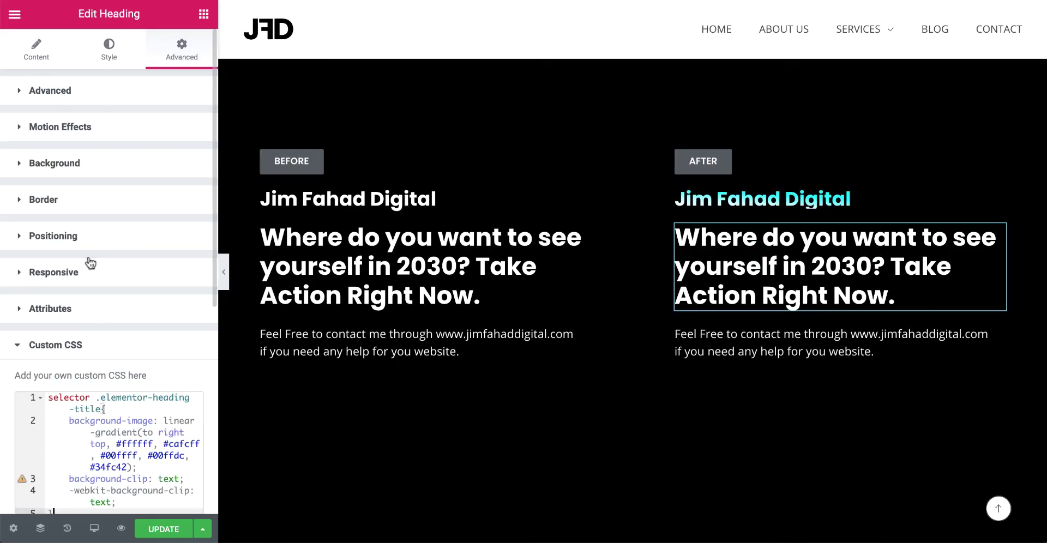
Make the After column's large heading text colour fully transparent, #FFFFFF00
{"action": "left_click", "coordinate": [111, 55]}
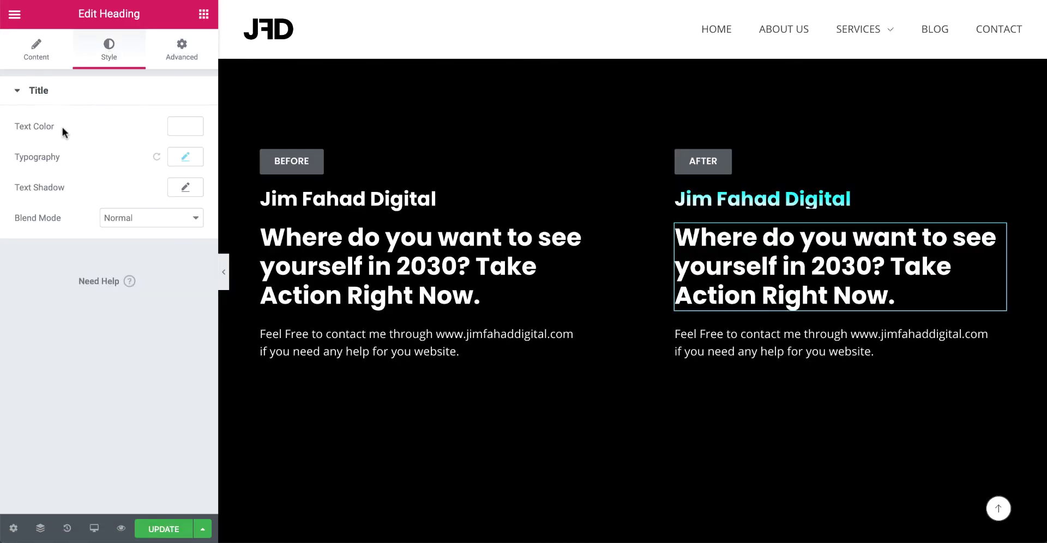
{"action": "left_click", "coordinate": [180, 128]}
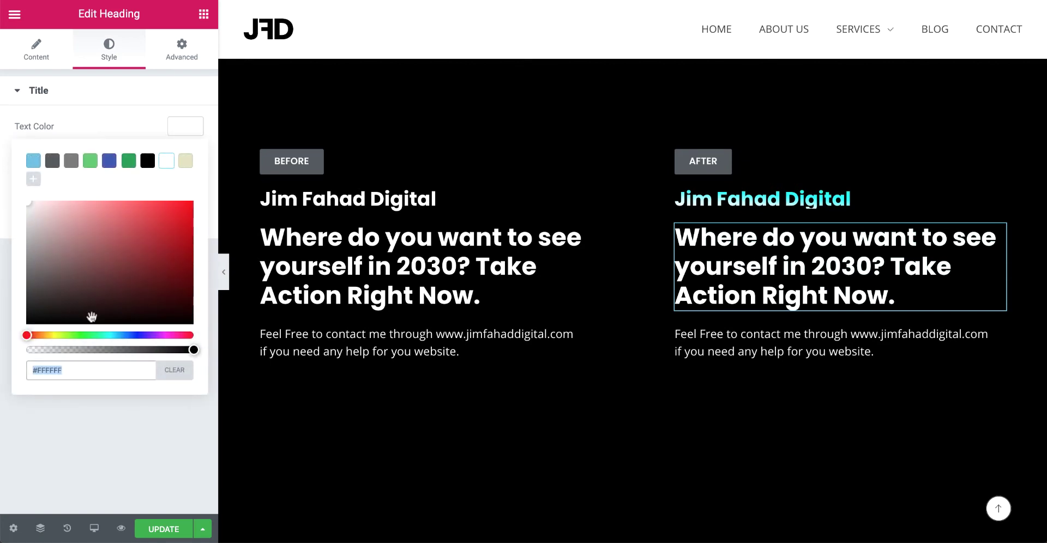
{"action": "left_click_drag", "start_coordinate": [192, 350], "coordinate": [24, 353]}
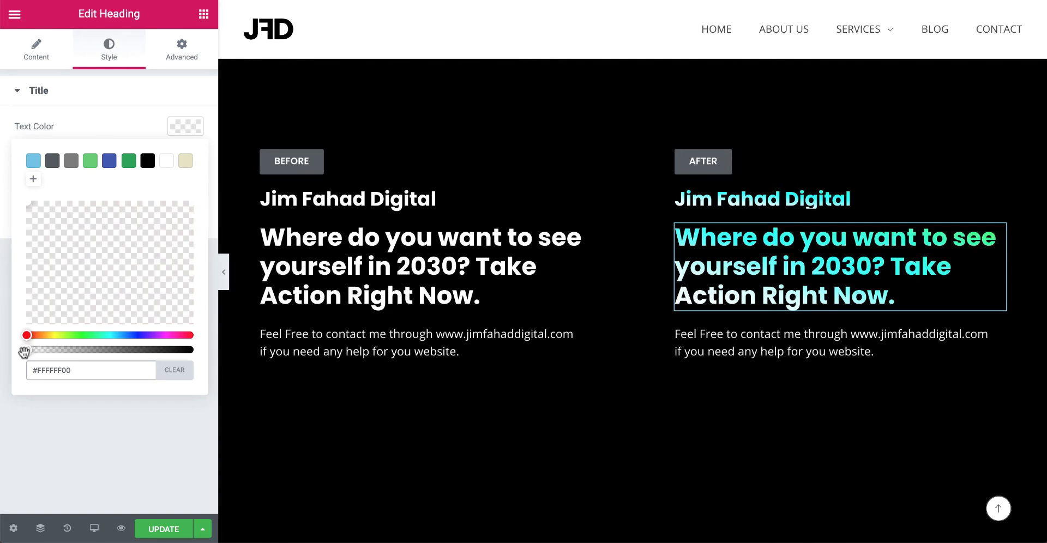
Try the heading gradient CSS from the tutorial page in the Custom CSS of the After column's paragraph
{"action": "left_click", "coordinate": [44, 411]}
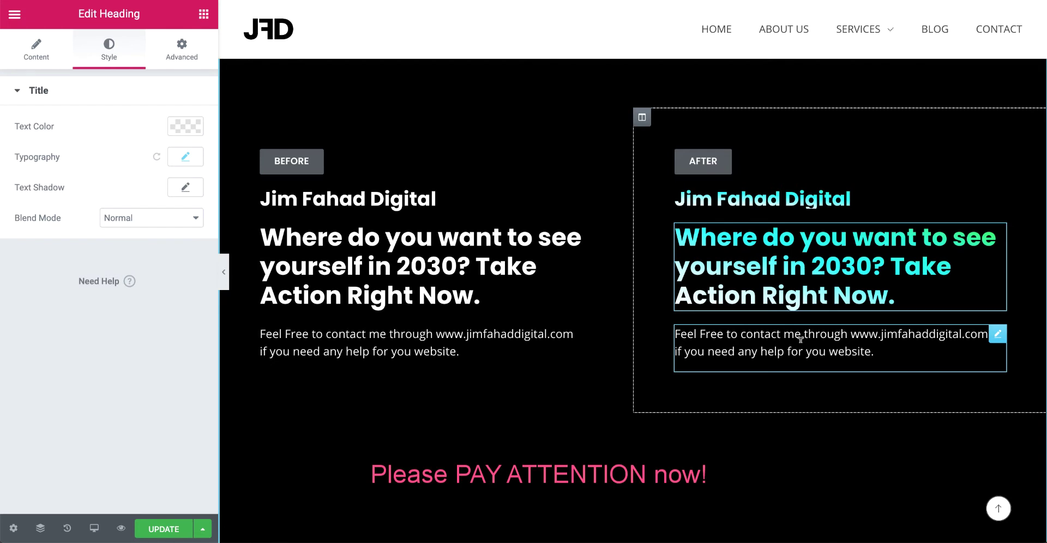
{"action": "left_click", "coordinate": [997, 339]}
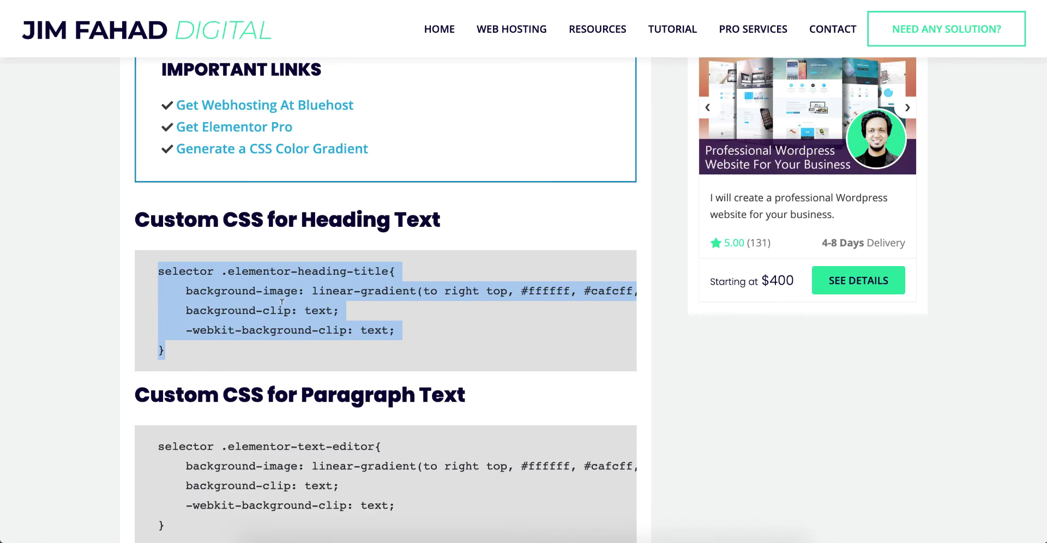
{"action": "right_click", "coordinate": [281, 302]}
{"action": "left_click", "coordinate": [306, 336]}
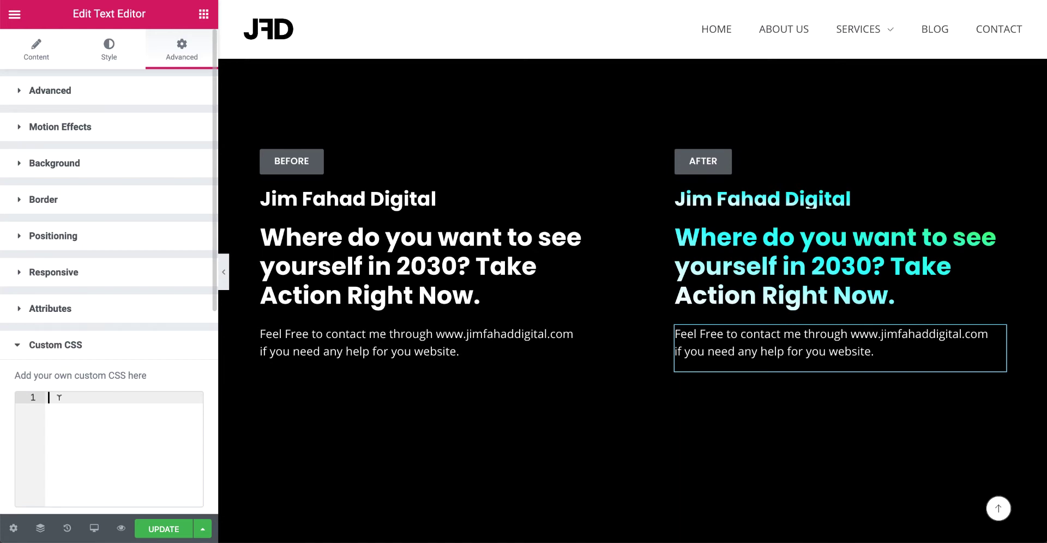
{"action": "key", "text": "ctrl+v"}
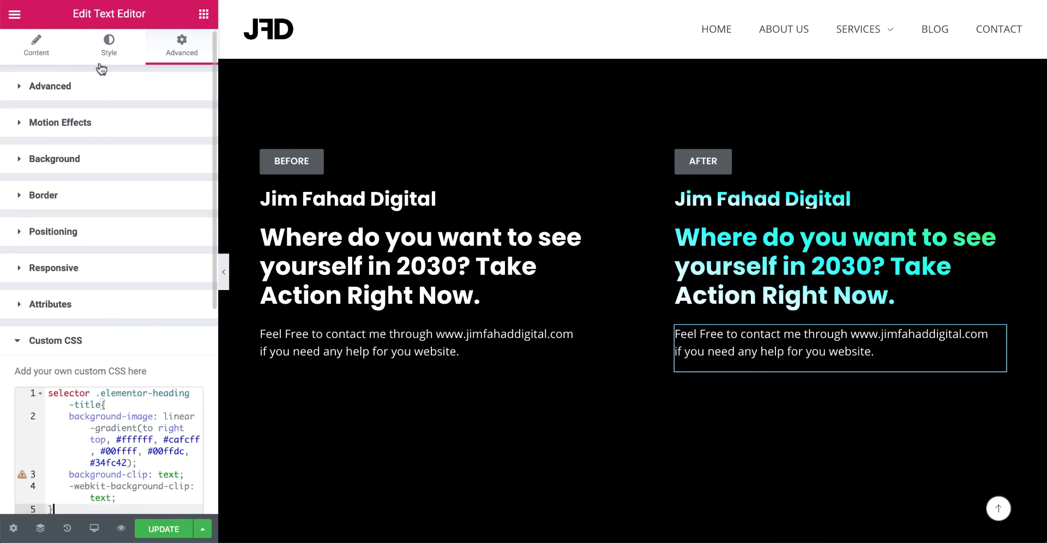
Make the After column's paragraph text colour fully transparent, #FFFFFF00
{"action": "left_click", "coordinate": [105, 49]}
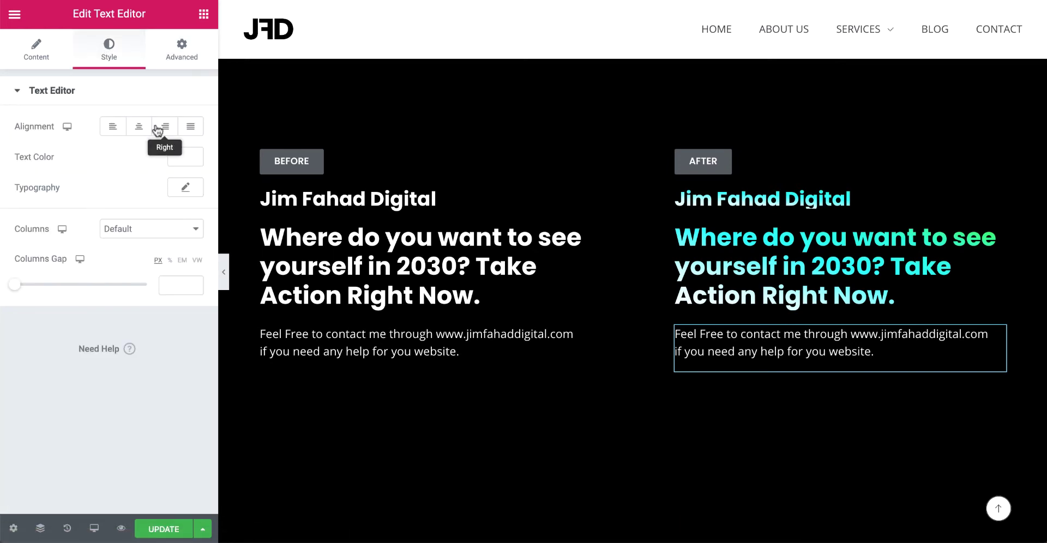
{"action": "left_click", "coordinate": [174, 162]}
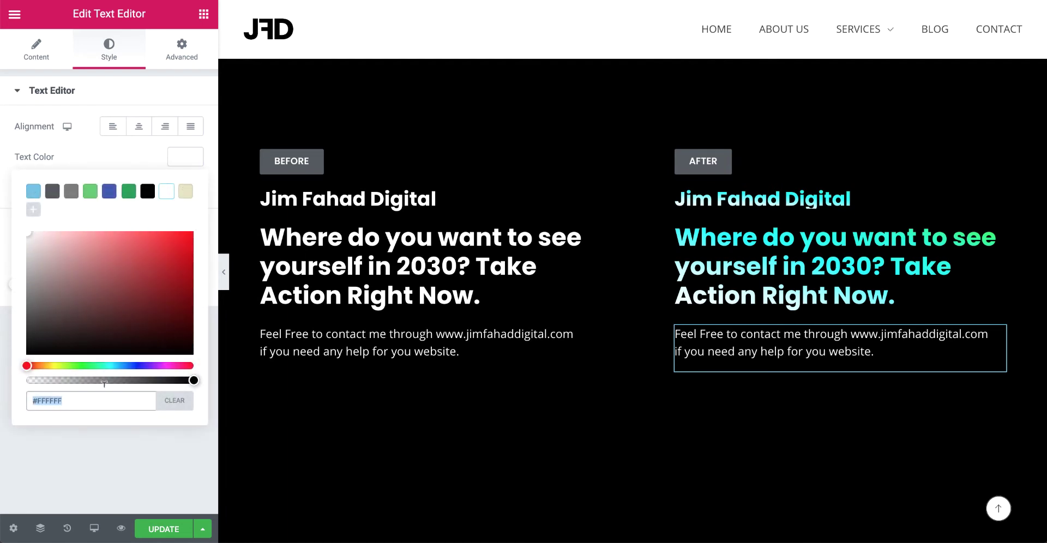
{"action": "left_click_drag", "start_coordinate": [91, 381], "coordinate": [23, 382]}
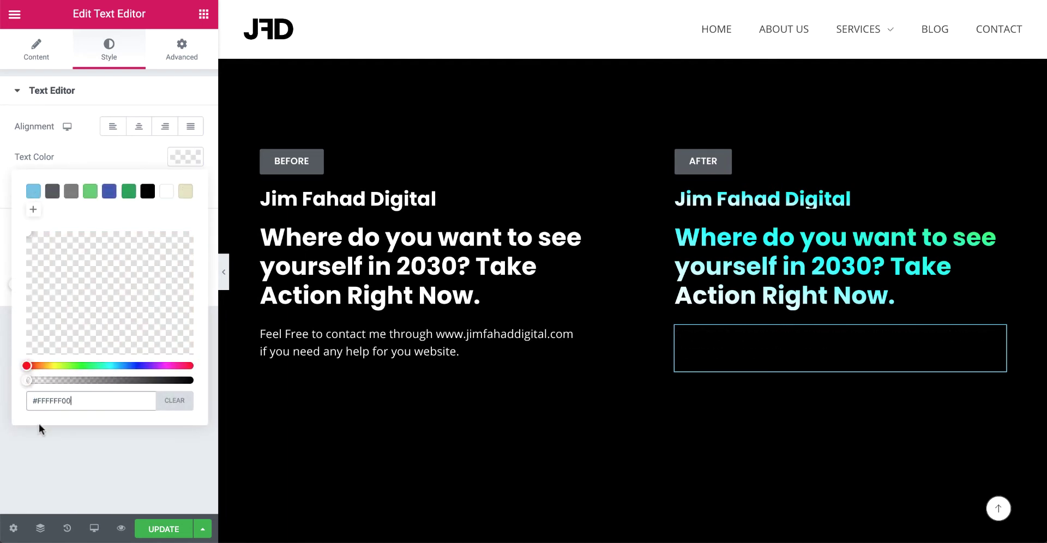
{"action": "left_click", "coordinate": [60, 445]}
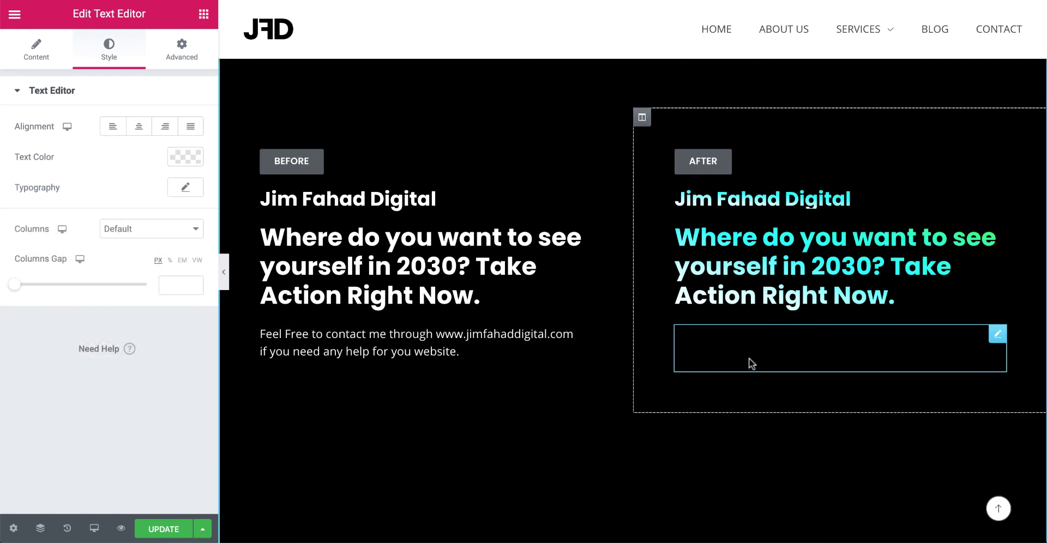
Examine the selector in the Custom CSS of the After column's paragraph
{"action": "left_click", "coordinate": [188, 57]}
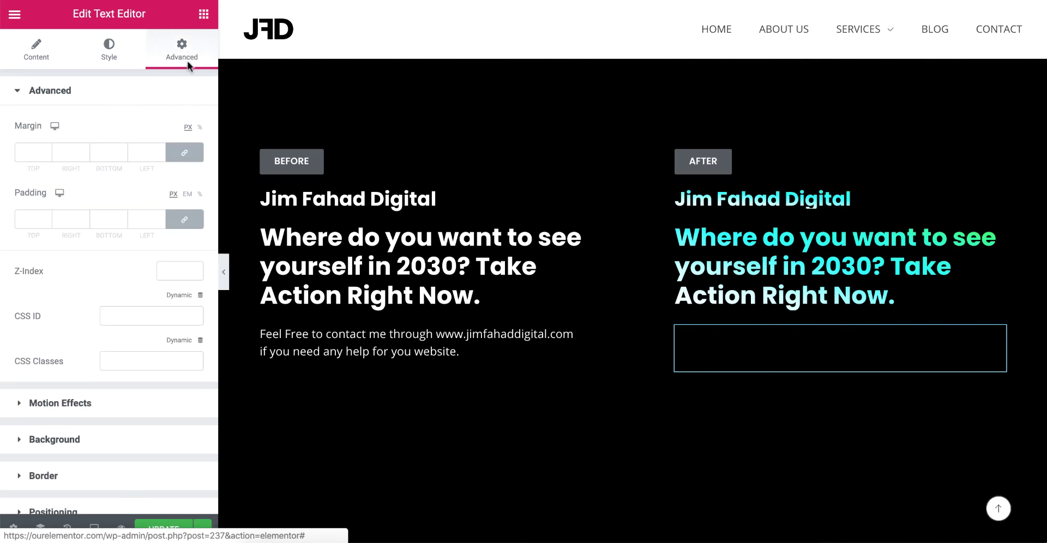
{"action": "scroll", "coordinate": [131, 436], "scroll_direction": "down", "scroll_amount": 5}
{"action": "left_click", "coordinate": [54, 394]}
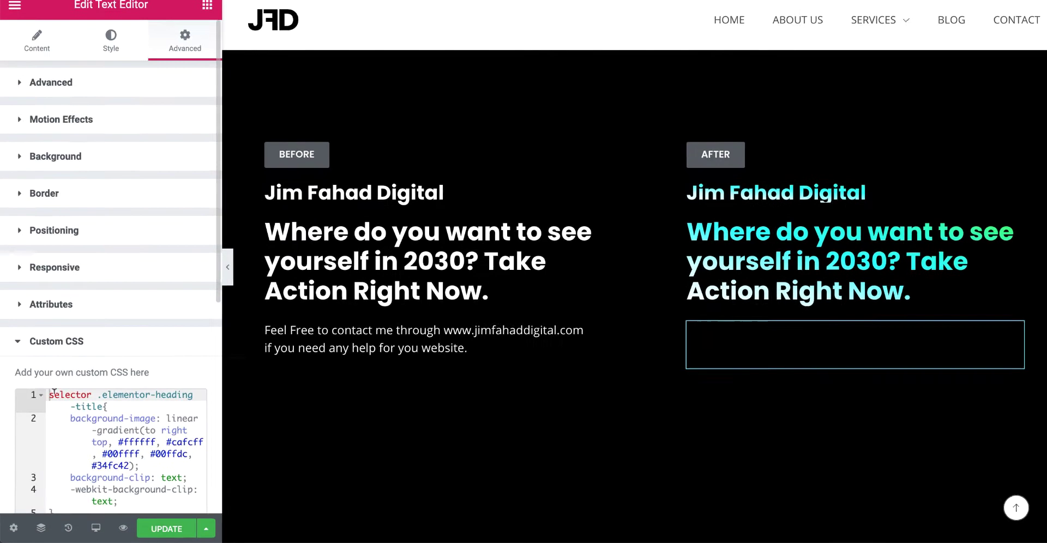
{"action": "scroll", "coordinate": [78, 371], "scroll_direction": "down", "scroll_amount": 1}
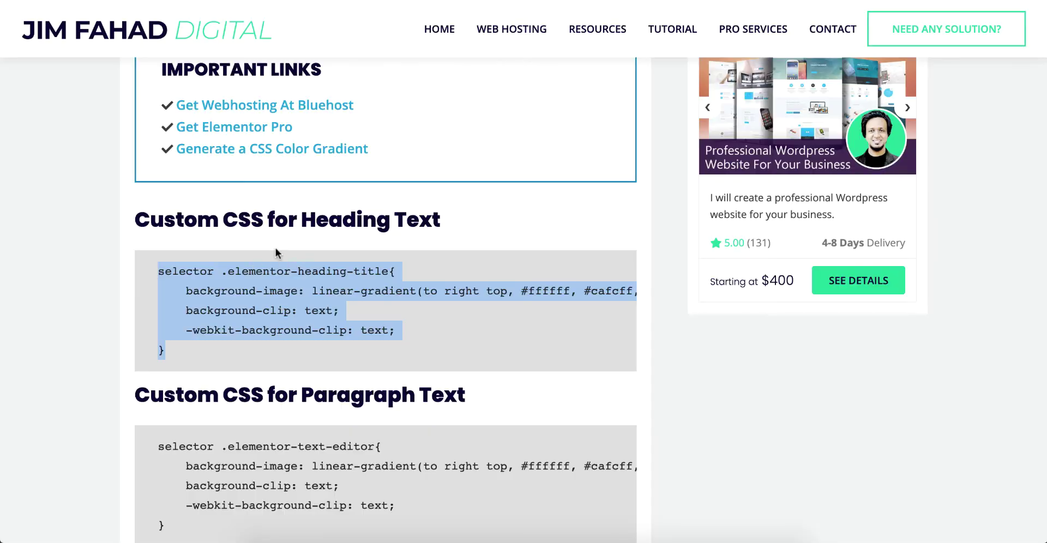
Compare the .elementor-heading-title and .elementor-text-editor selectors in the heading and paragraph CSS on the tutorial web page
{"action": "mouse_move", "coordinate": [363, 155]}
{"action": "left_mouse_down"}
{"action": "mouse_move", "coordinate": [298, 203]}
{"action": "mouse_move", "coordinate": [448, 207]}
{"action": "mouse_move", "coordinate": [333, 158]}
{"action": "left_mouse_up"}
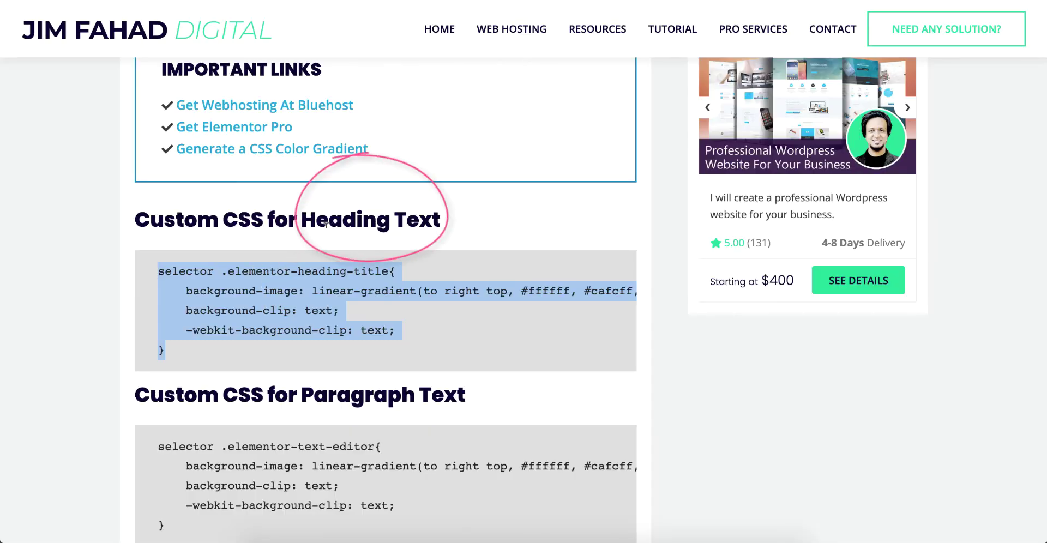
{"action": "scroll", "coordinate": [336, 290], "scroll_direction": "down", "scroll_amount": 1}
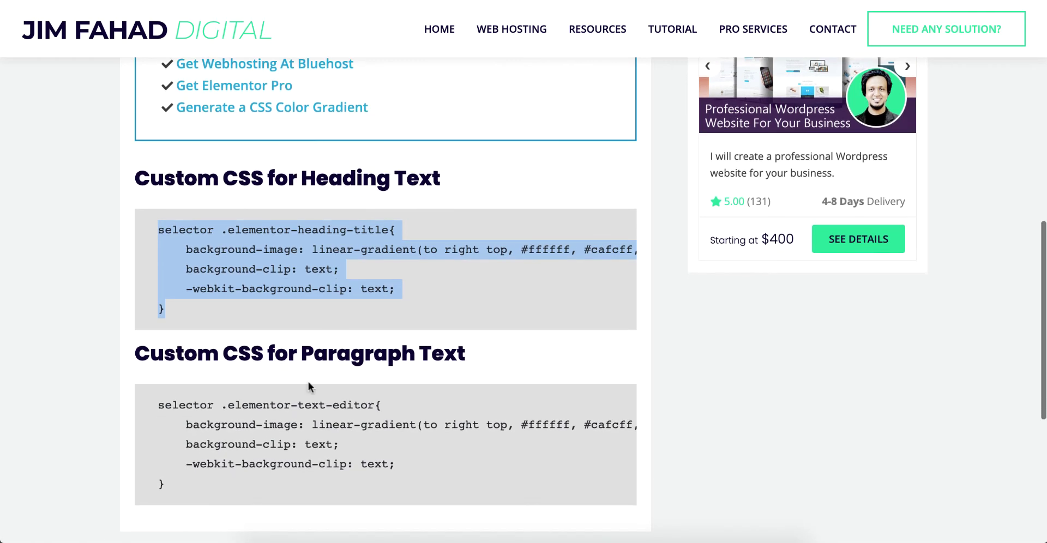
{"action": "left_click", "coordinate": [300, 428]}
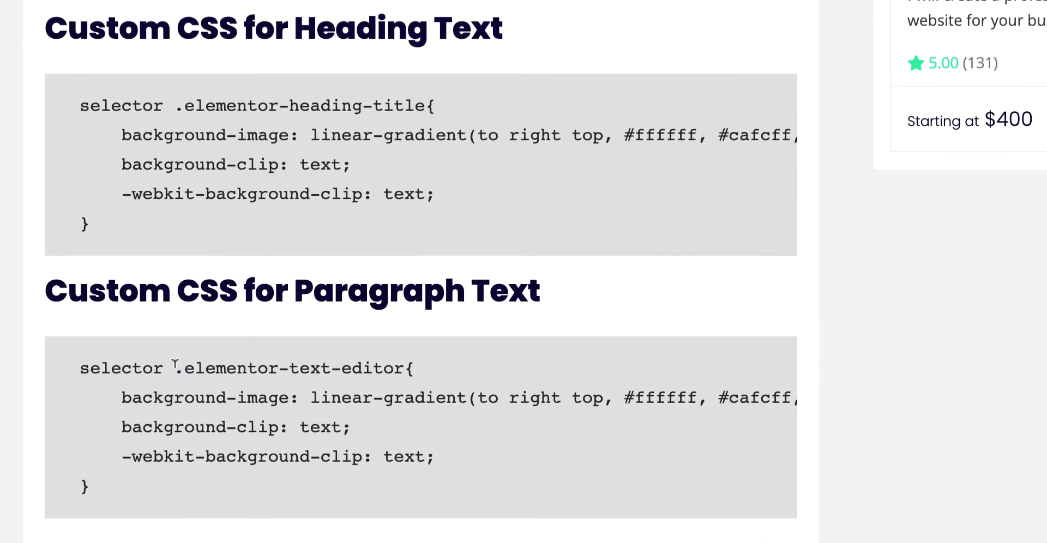
{"action": "left_click_drag", "start_coordinate": [221, 401], "coordinate": [234, 401]}
{"action": "left_click_drag", "start_coordinate": [194, 362], "coordinate": [405, 359]}
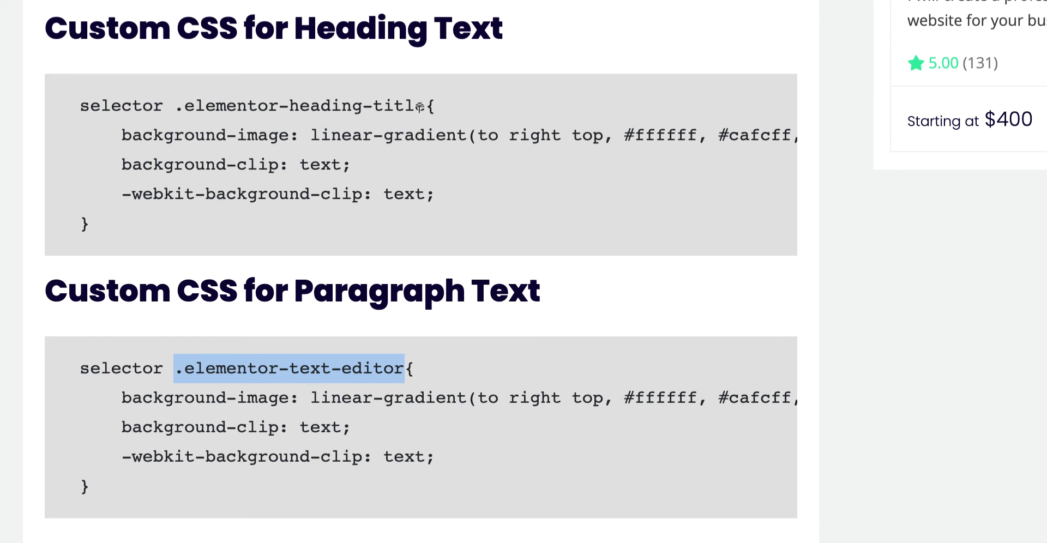
{"action": "left_click_drag", "start_coordinate": [175, 104], "coordinate": [428, 104]}
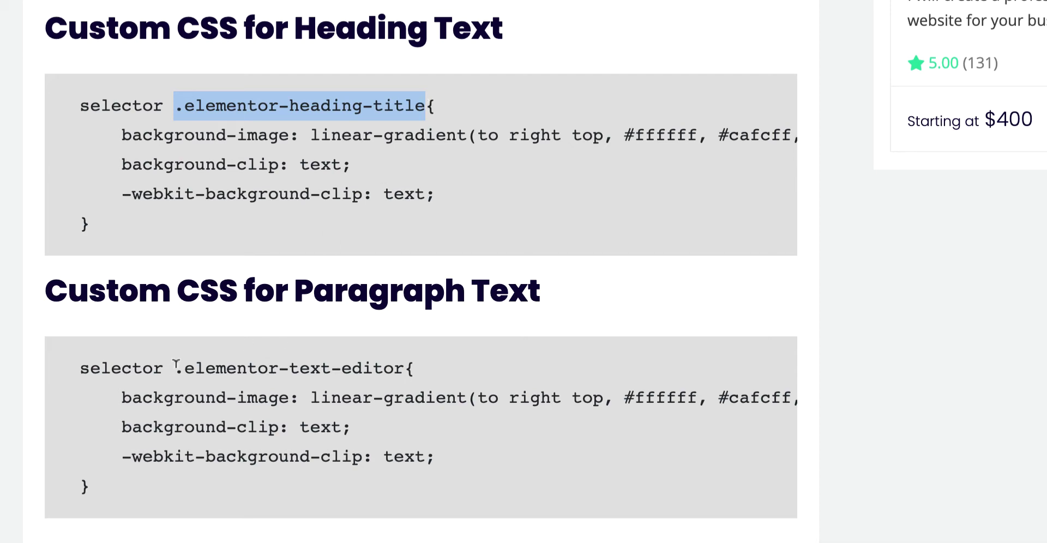
{"action": "left_click_drag", "start_coordinate": [175, 363], "coordinate": [408, 361]}
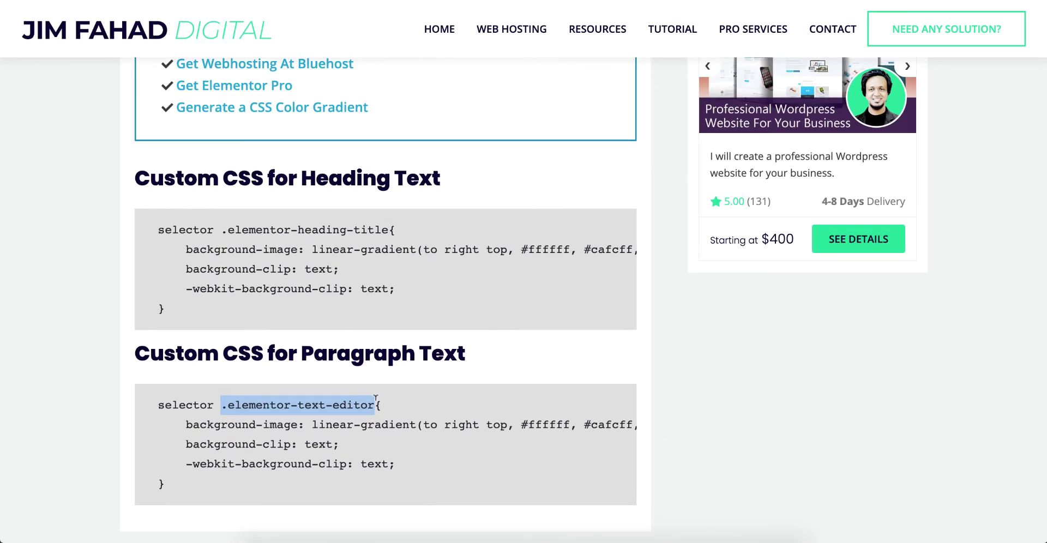
Replace the After paragraph's Custom CSS in Elementor with the .elementor-text-editor gradient CSS copied from the tutorial page
{"action": "left_click_drag", "start_coordinate": [169, 486], "coordinate": [159, 415]}
{"action": "right_click", "coordinate": [189, 399]}
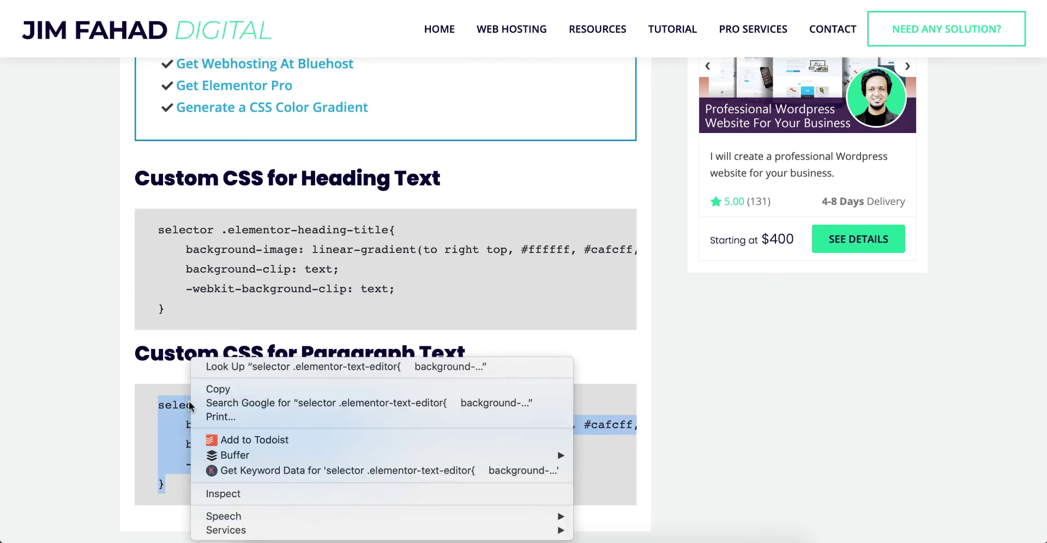
{"action": "left_click", "coordinate": [215, 387]}
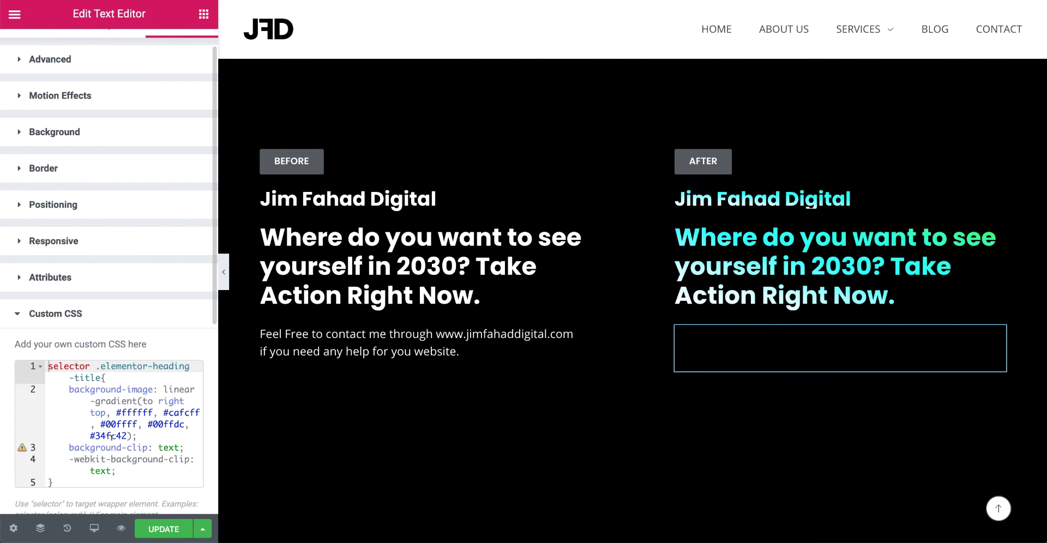
{"action": "left_click", "coordinate": [112, 460]}
{"action": "left_click_drag", "start_coordinate": [53, 483], "coordinate": [40, 376]}
{"action": "key", "text": "BackSpace"}
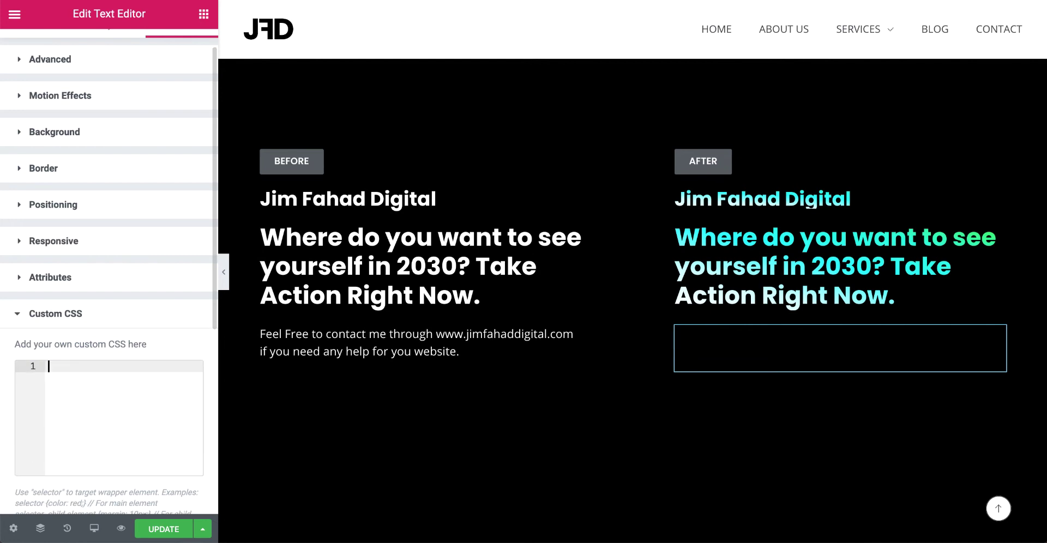
{"action": "key", "text": "ctrl+v"}
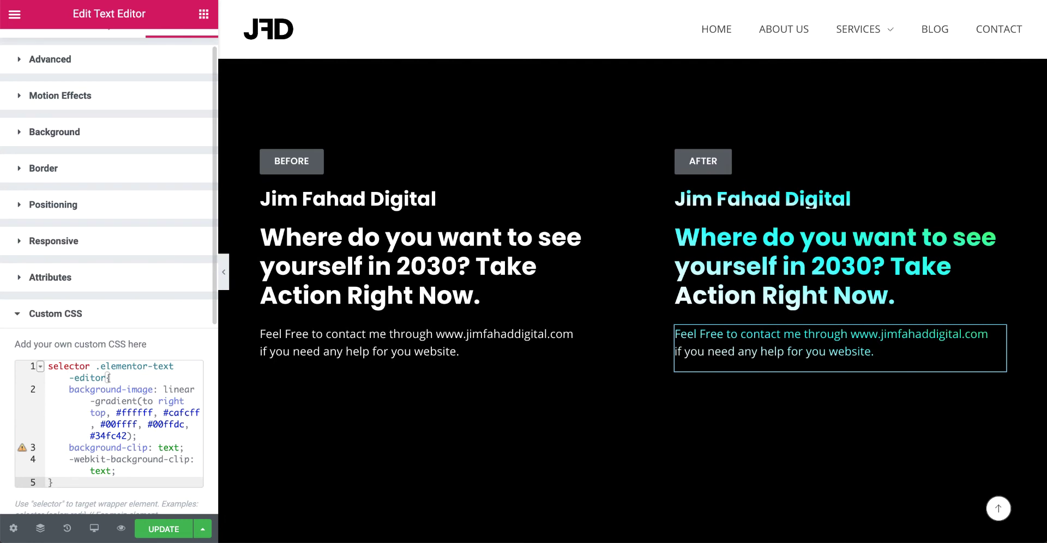
Select the After column's large heading and open the CSS colour gradient generator linked on the tutorial web page
{"action": "left_click", "coordinate": [755, 287]}
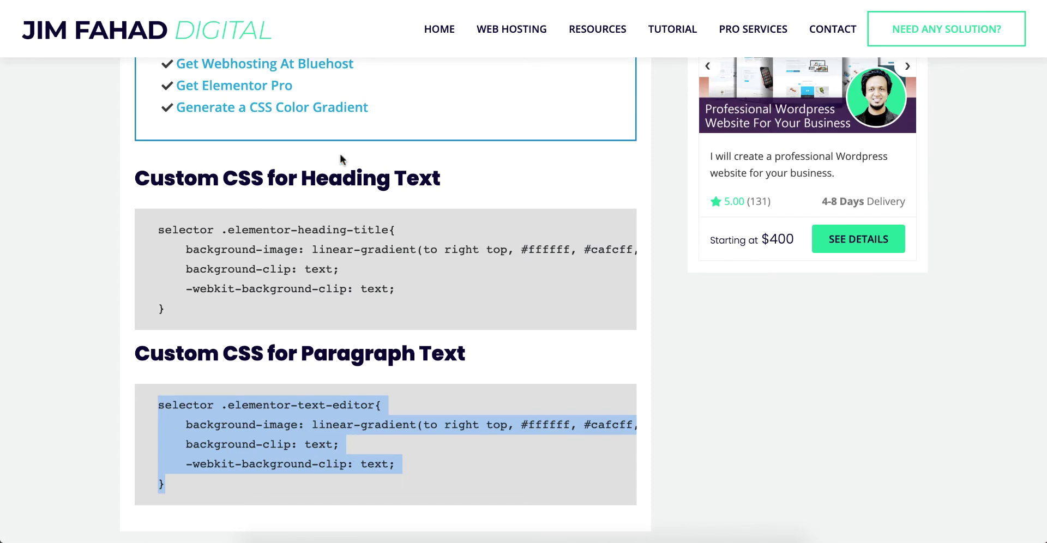
{"action": "scroll", "coordinate": [340, 155], "scroll_direction": "up", "scroll_amount": 4}
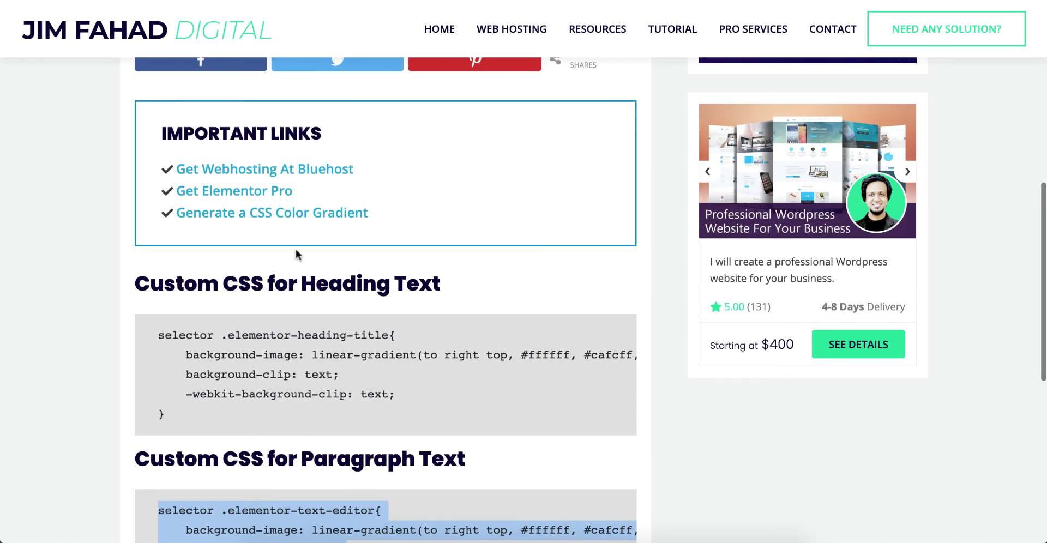
{"action": "left_click", "coordinate": [283, 212]}
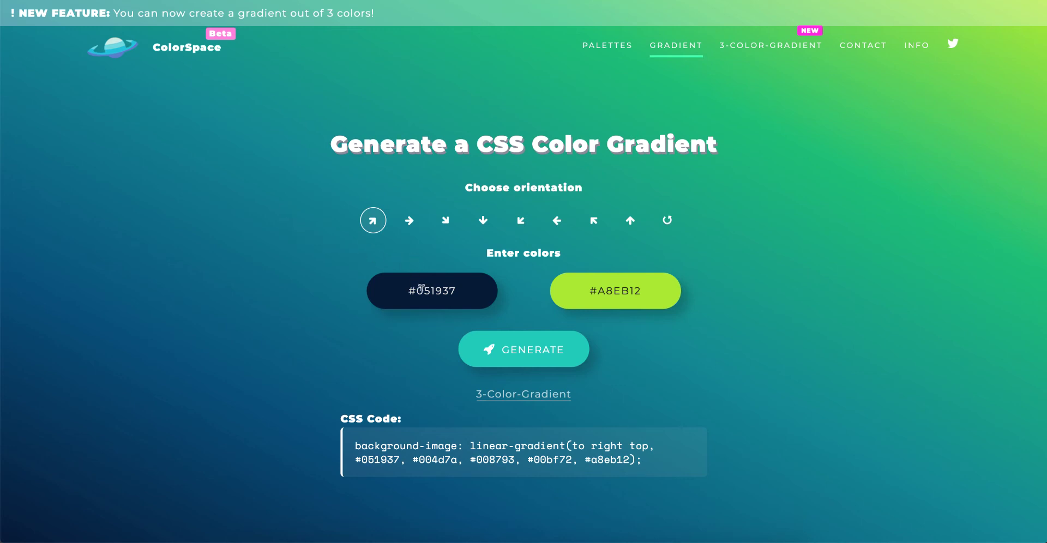
Generate a CSS gradient in ColorSpace from blue #237BFF to yellow-green #CAFF53
{"action": "left_click", "coordinate": [458, 284]}
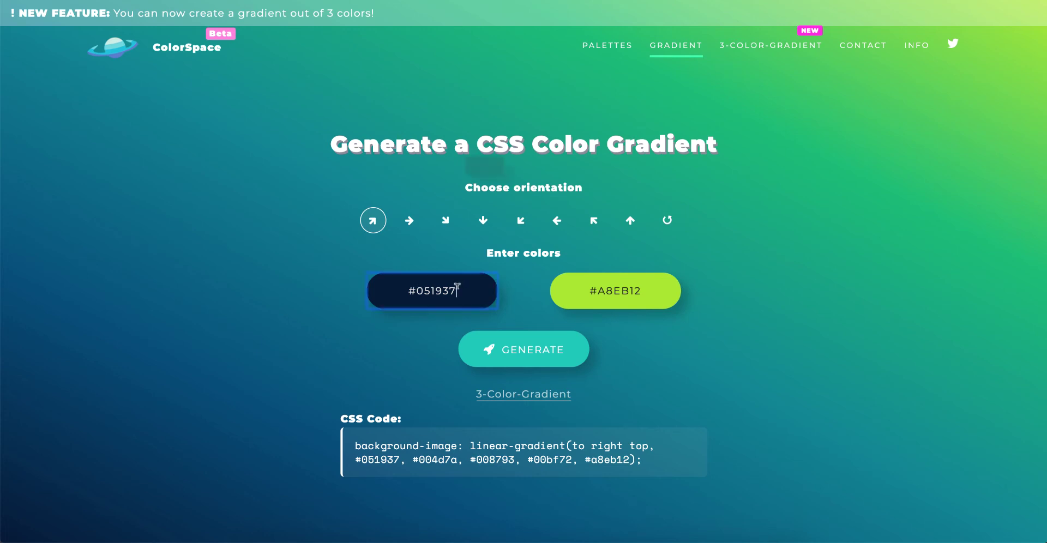
{"action": "left_click_drag", "start_coordinate": [576, 206], "coordinate": [583, 167]}
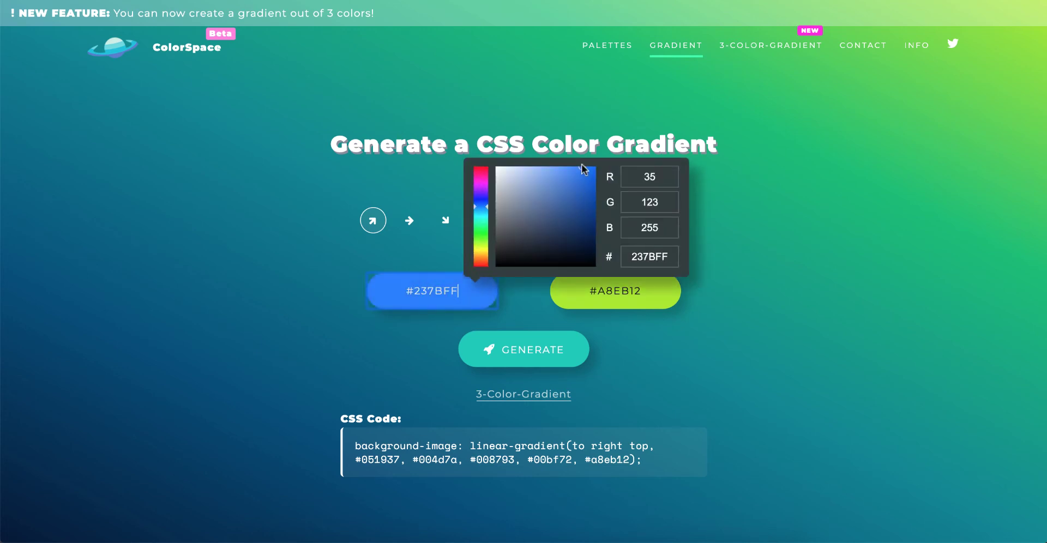
{"action": "left_click", "coordinate": [703, 319]}
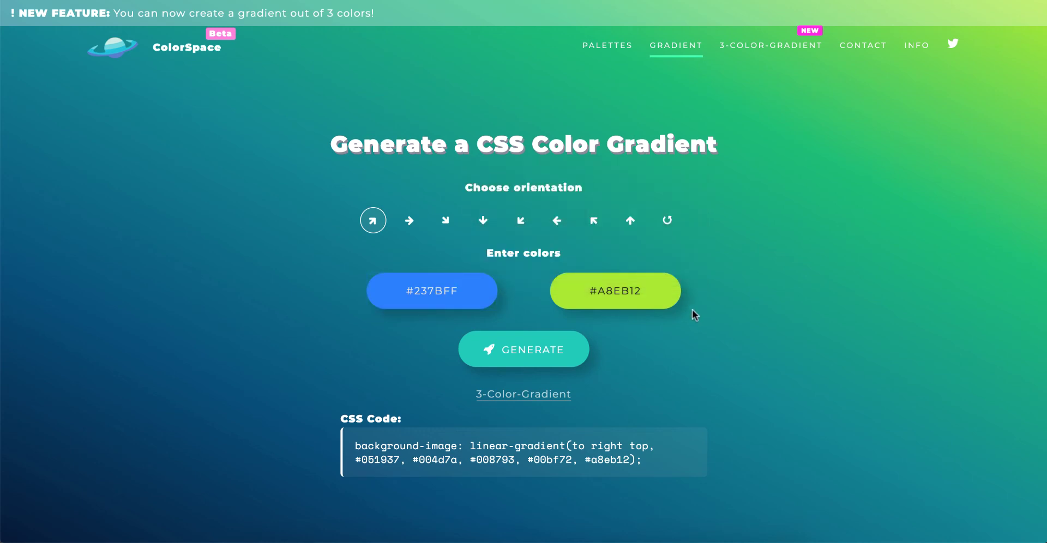
{"action": "left_click", "coordinate": [647, 287]}
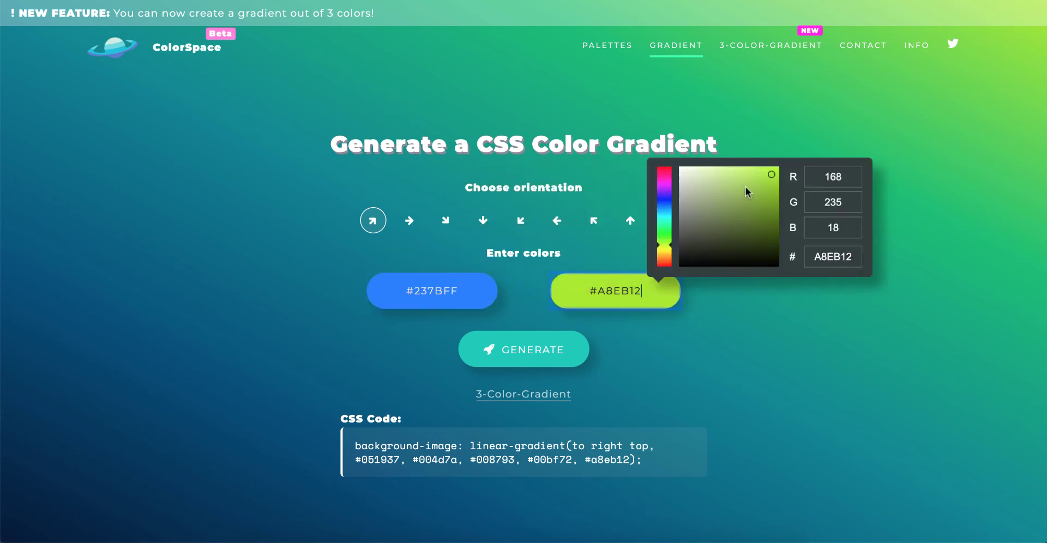
{"action": "left_click_drag", "start_coordinate": [746, 187], "coordinate": [747, 165]}
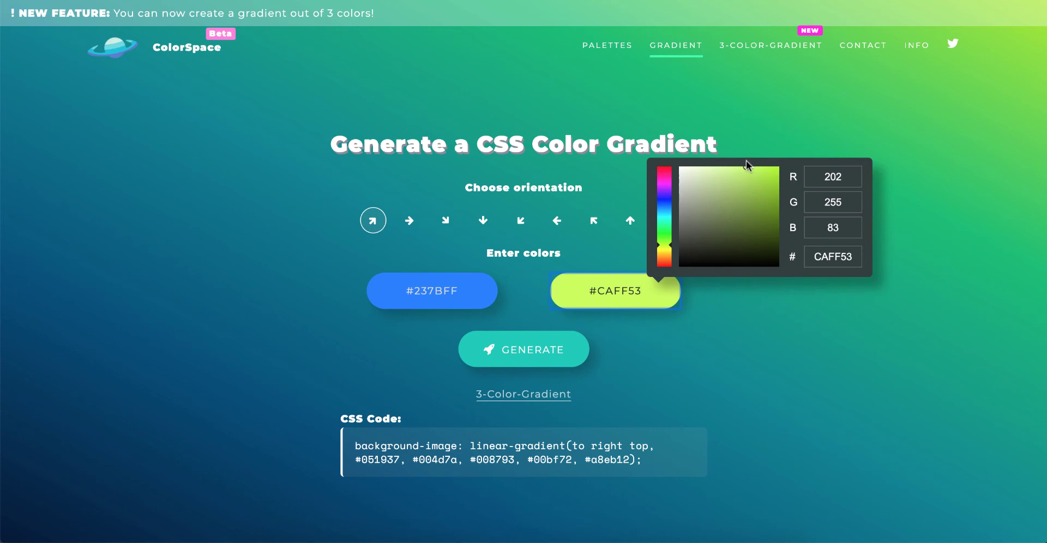
{"action": "left_click", "coordinate": [758, 131]}
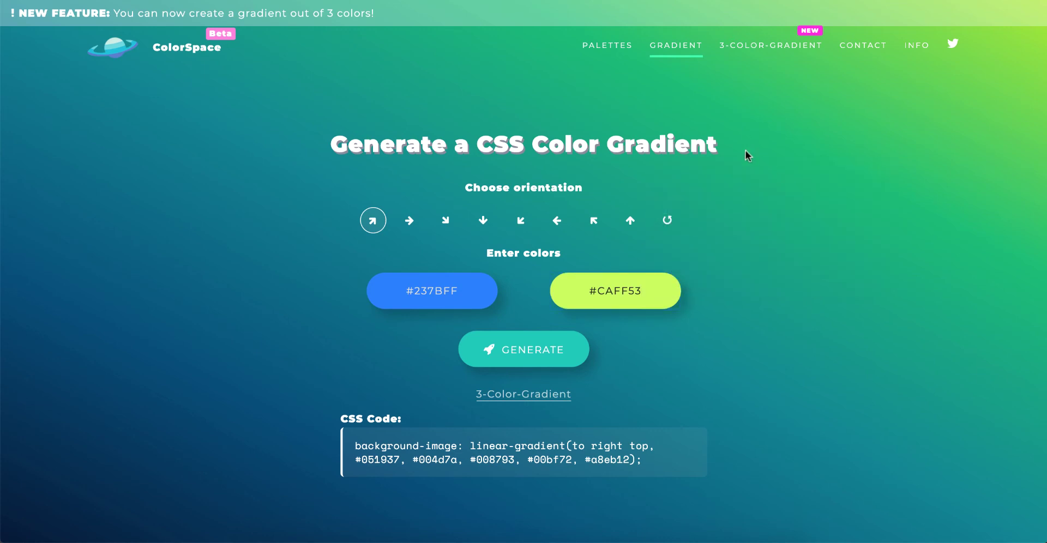
{"action": "left_click", "coordinate": [524, 354]}
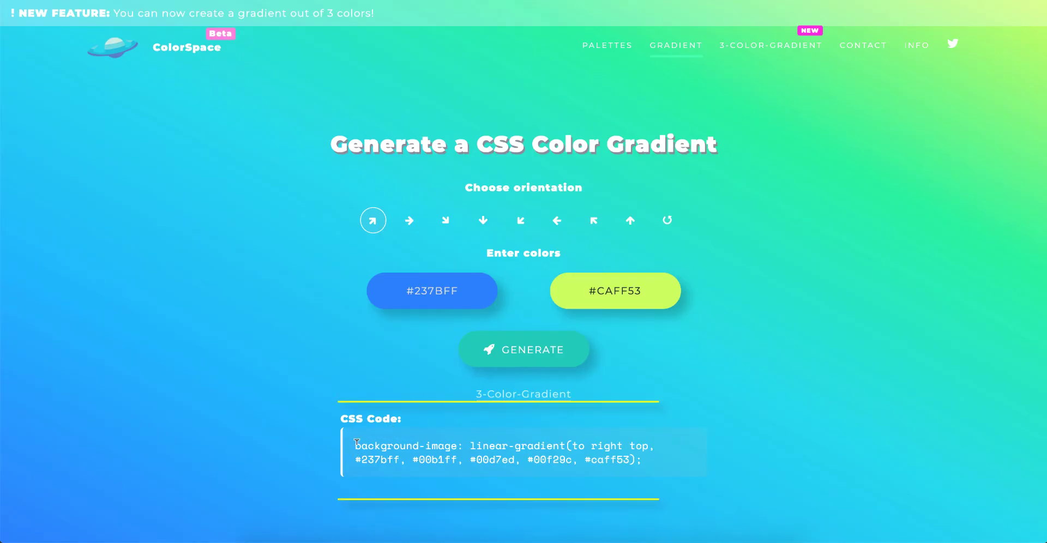
Replace the background-image line in the large After heading's Custom CSS with the blue-to-yellow-green gradient code copied from ColorSpace
{"action": "left_click_drag", "start_coordinate": [353, 446], "coordinate": [630, 448]}
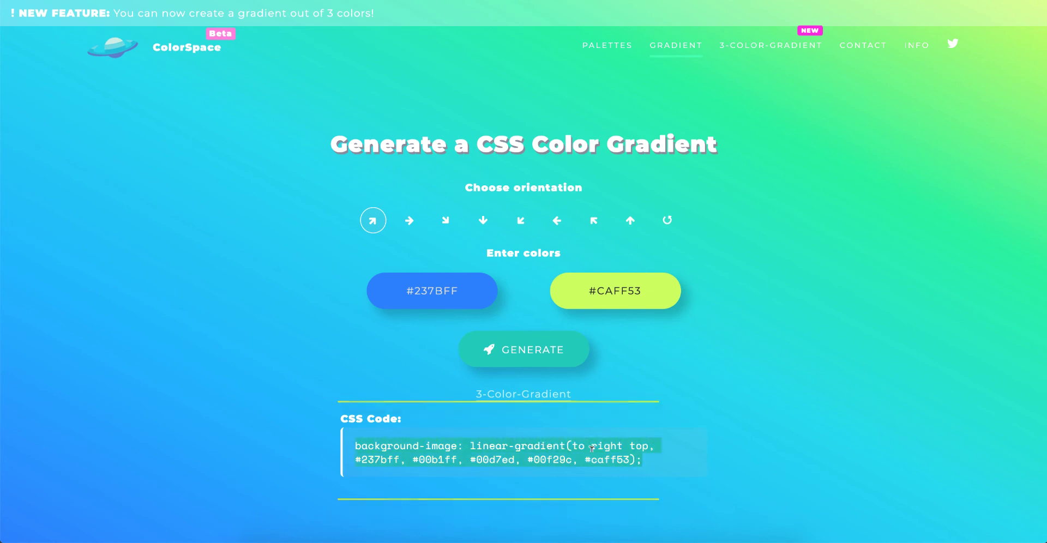
{"action": "right_click", "coordinate": [594, 453]}
{"action": "left_click", "coordinate": [620, 390]}
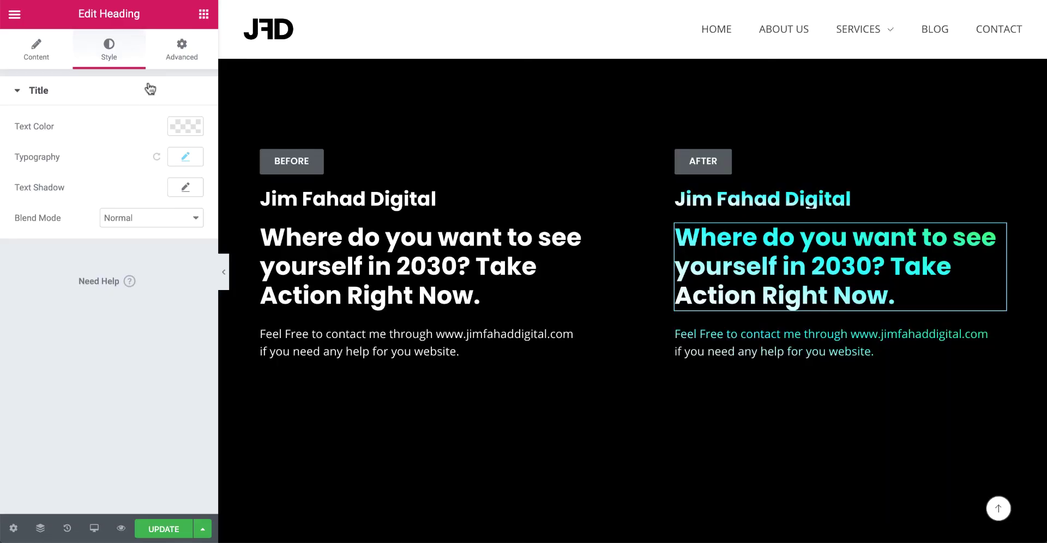
{"action": "left_click", "coordinate": [175, 55]}
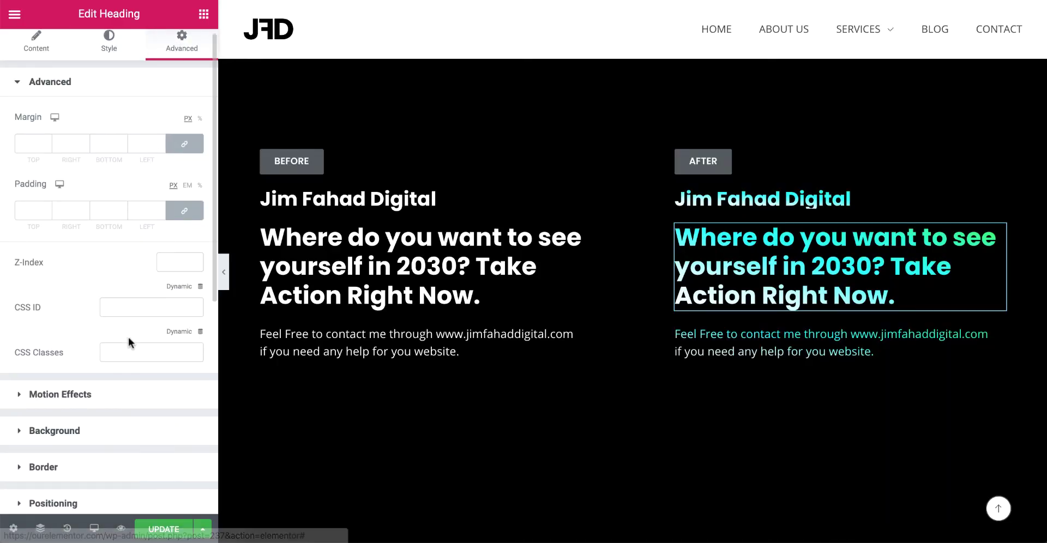
{"action": "scroll", "coordinate": [128, 341], "scroll_direction": "down", "scroll_amount": 3}
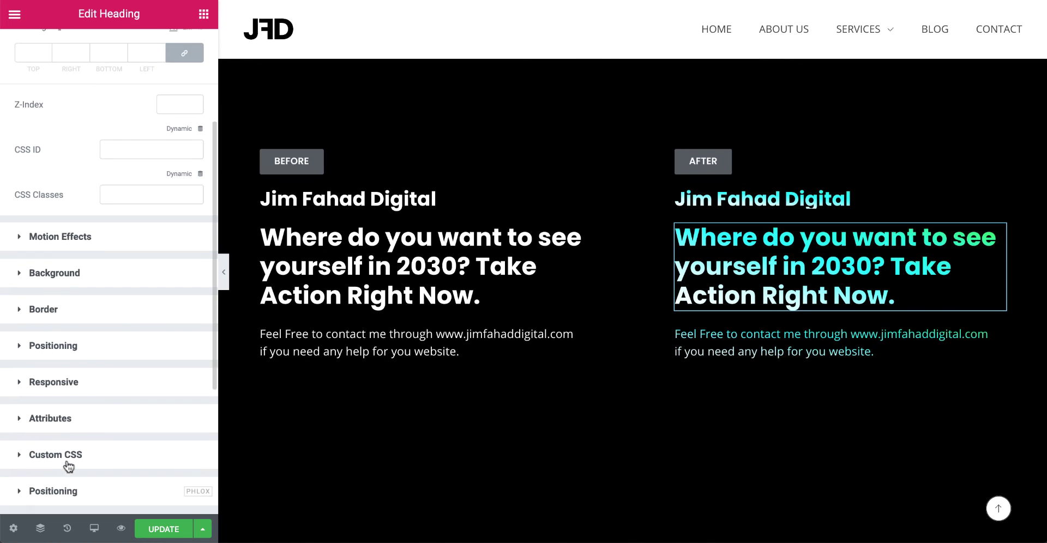
{"action": "left_click", "coordinate": [68, 462]}
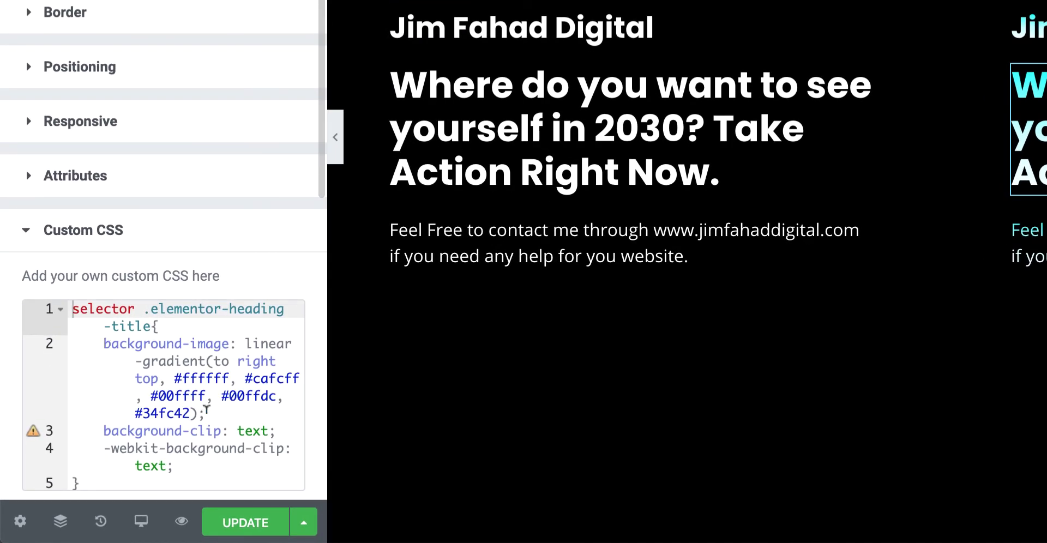
{"action": "left_click_drag", "start_coordinate": [203, 414], "coordinate": [104, 344]}
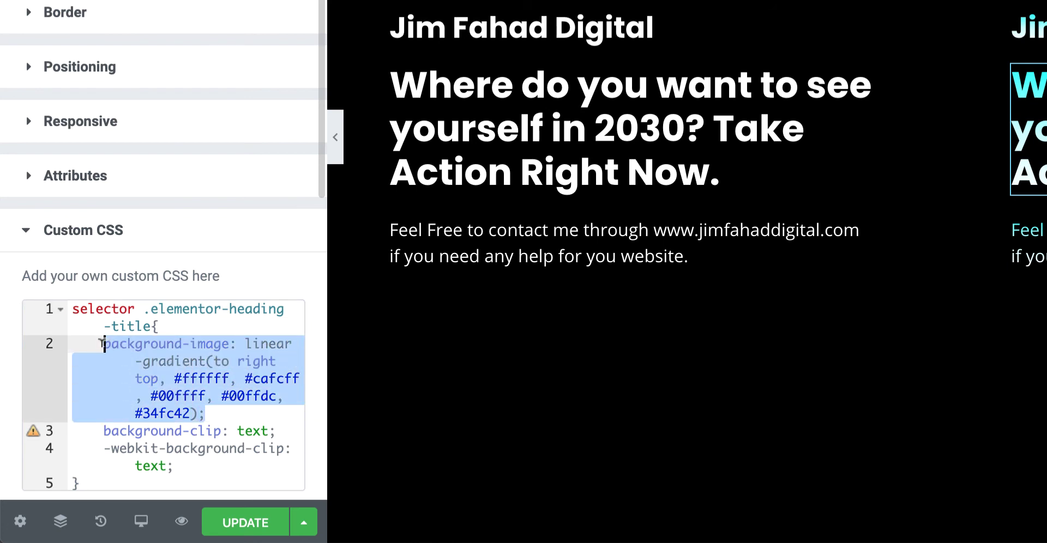
{"action": "key", "text": "BackSpace"}
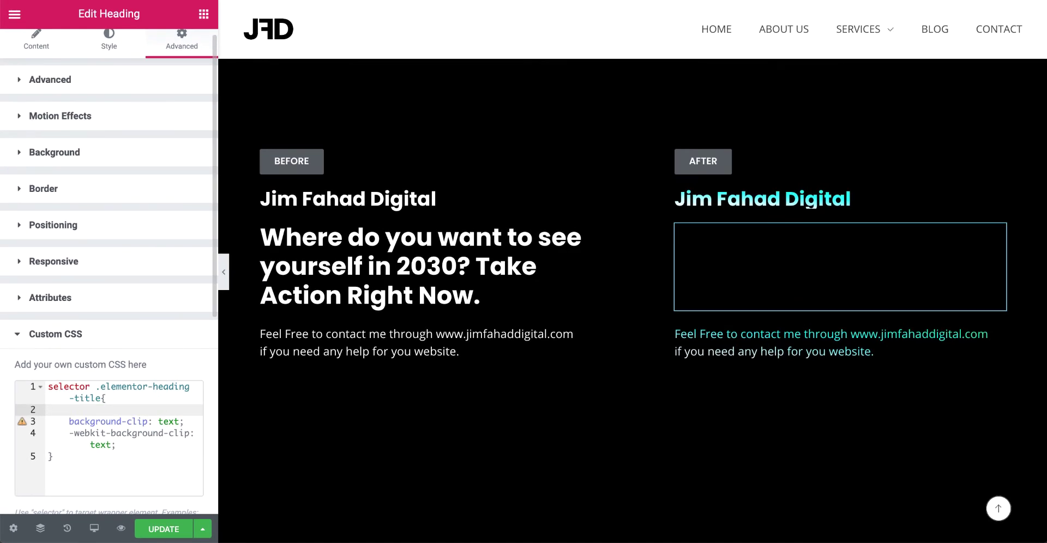
{"action": "key", "text": "ctrl+v"}
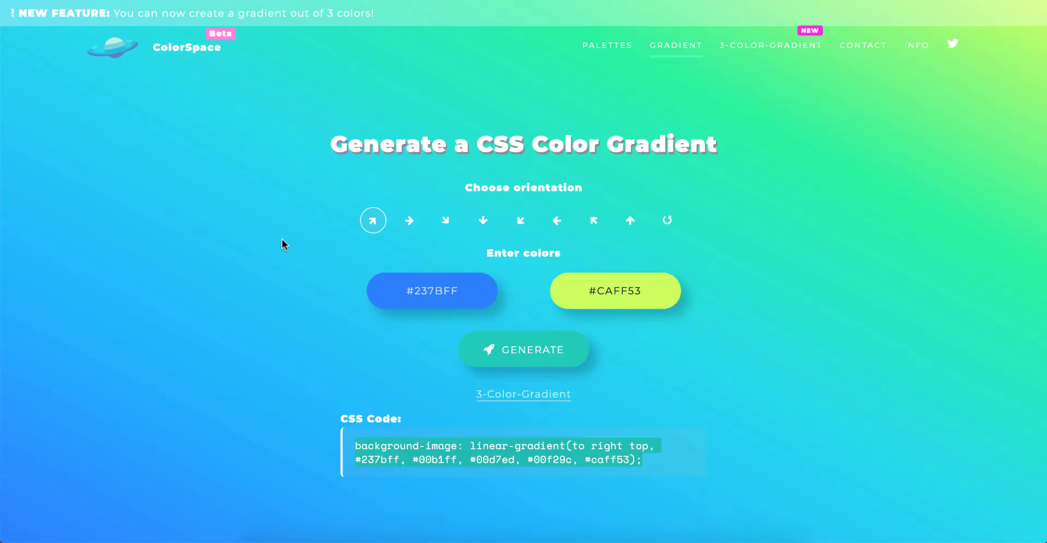
Switch to ColorSpace, generate a gradient with the second colour set to #FF5353, and copy its CSS code
{"action": "left_click", "coordinate": [626, 290]}
{"action": "left_click_drag", "start_coordinate": [665, 178], "coordinate": [666, 162]}
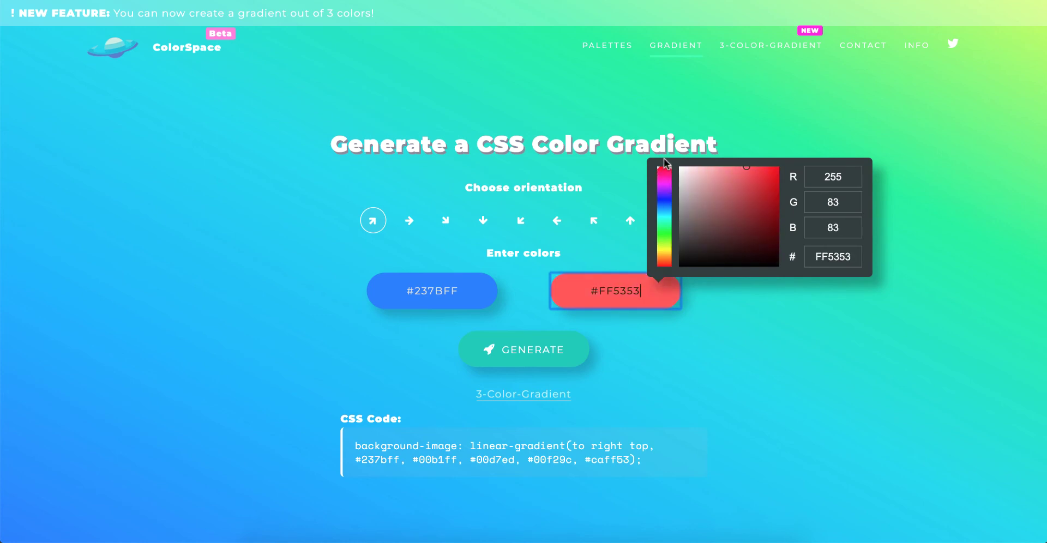
{"action": "left_click", "coordinate": [714, 106]}
{"action": "left_click", "coordinate": [527, 355]}
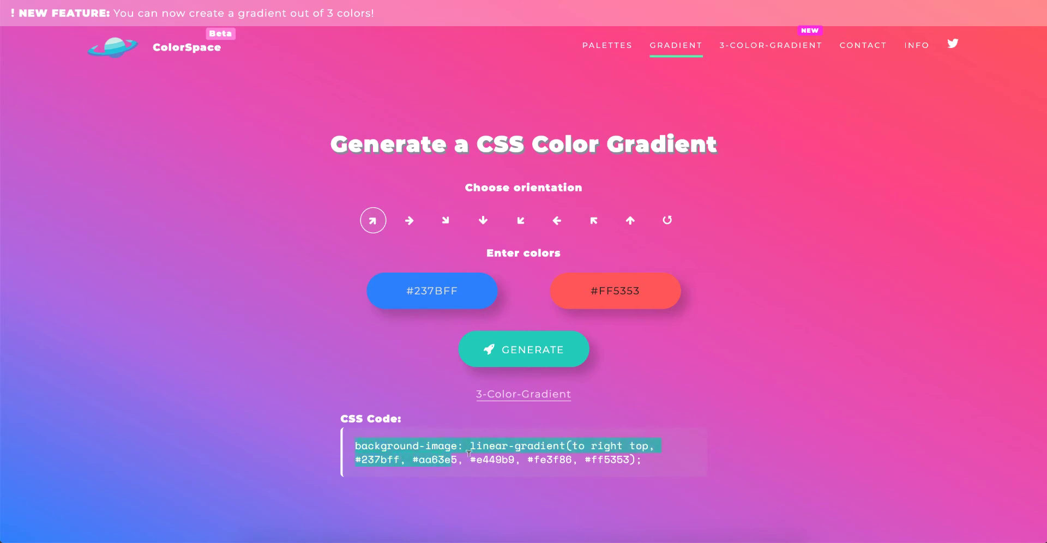
{"action": "left_click_drag", "start_coordinate": [469, 453], "coordinate": [644, 459]}
{"action": "key", "text": "ctrl+c"}
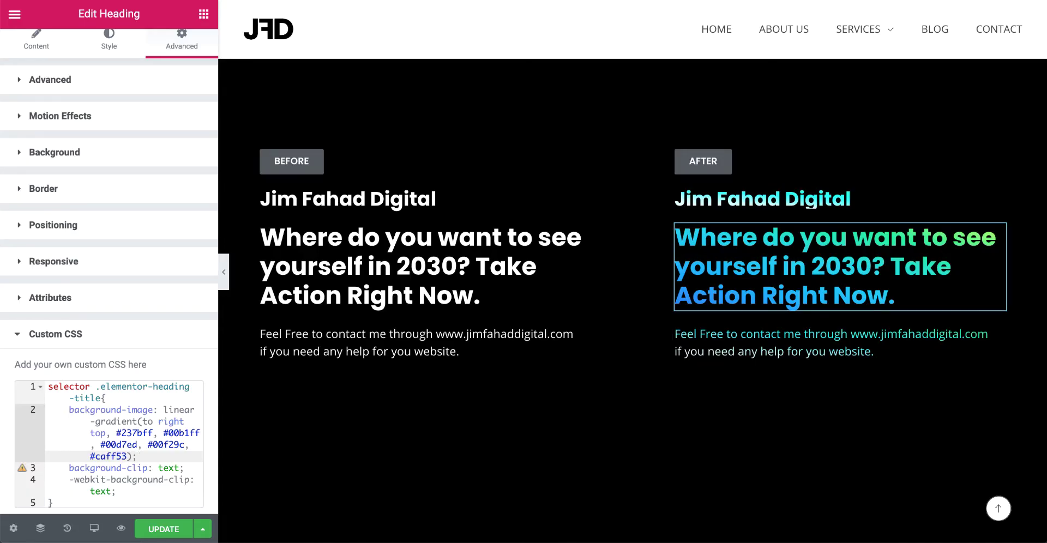
Replace the background-image line in the large After heading's Custom CSS in Elementor with the copied #237bff to #ff5353 gradient
{"action": "left_click_drag", "start_coordinate": [138, 456], "coordinate": [70, 410]}
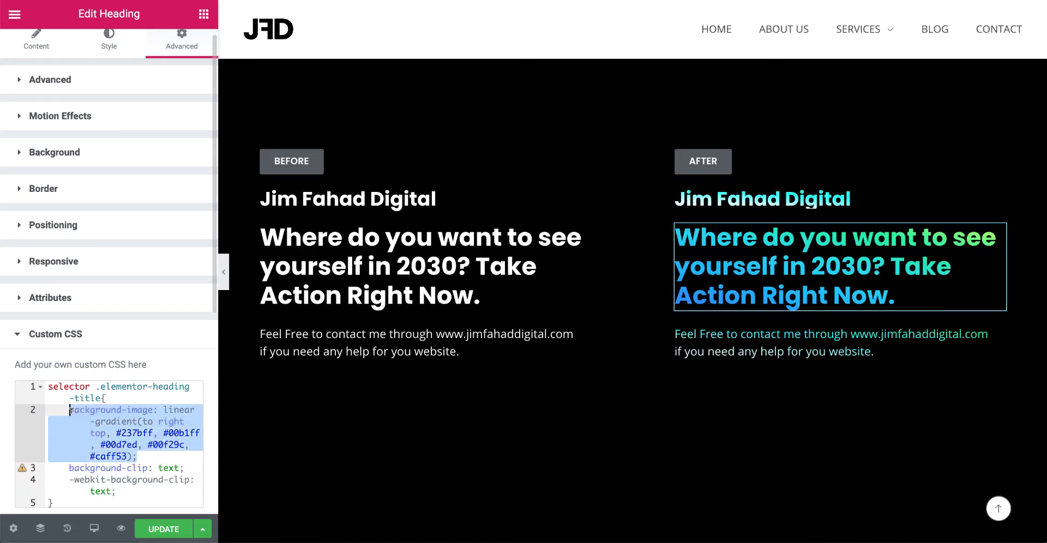
{"action": "key", "text": "BackSpace"}
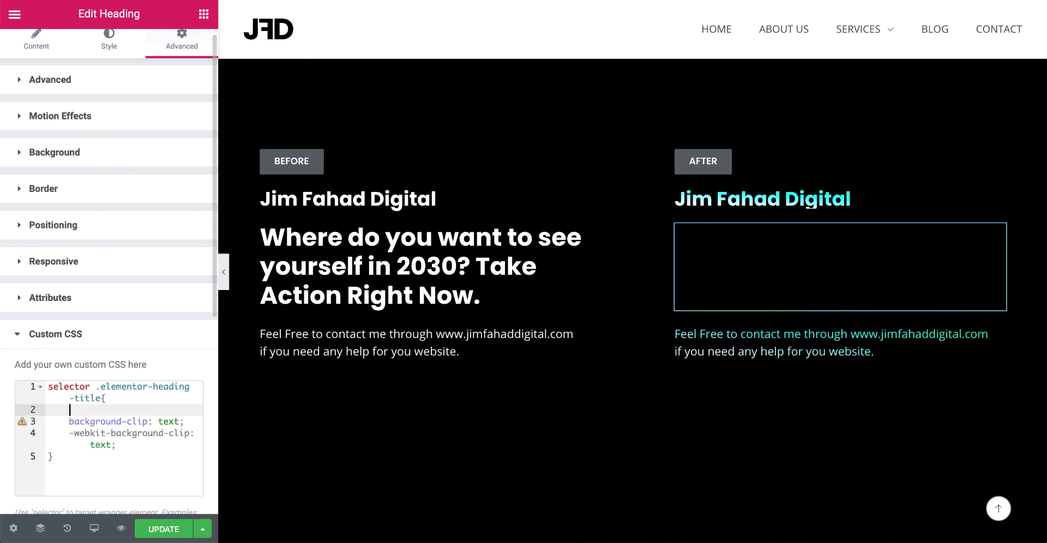
{"action": "key", "text": "ctrl+v"}
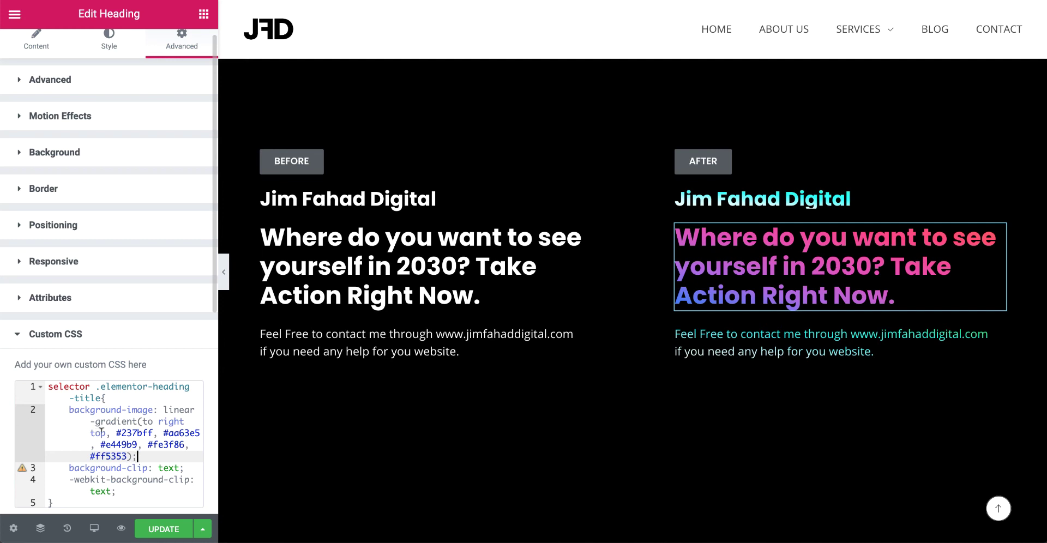
Change the direction of the large After heading's linear-gradient to "to left bottom"
{"action": "scroll", "coordinate": [109, 430], "scroll_direction": "down", "scroll_amount": 1}
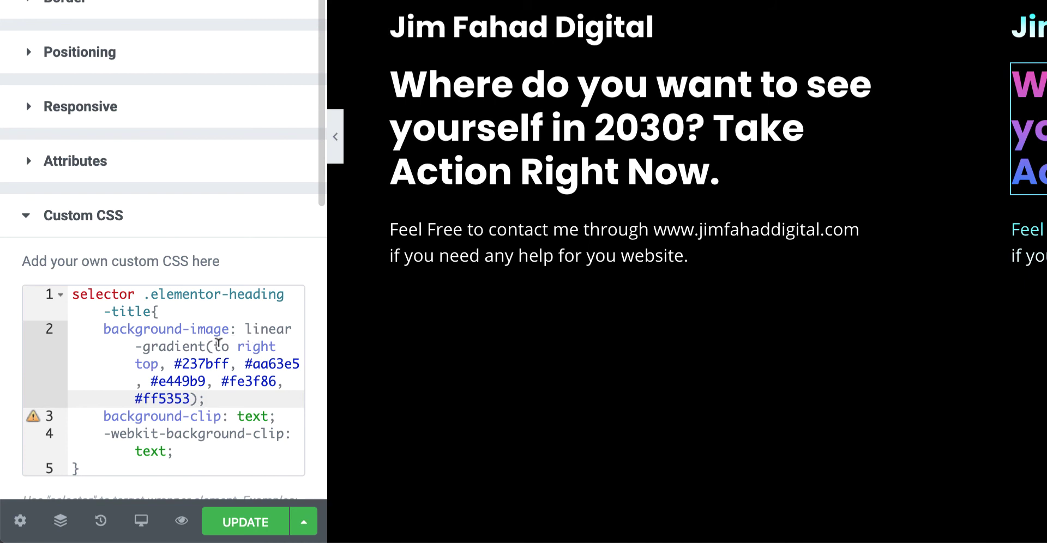
{"action": "left_click_drag", "start_coordinate": [217, 346], "coordinate": [160, 364]}
{"action": "double_click", "coordinate": [248, 345]}
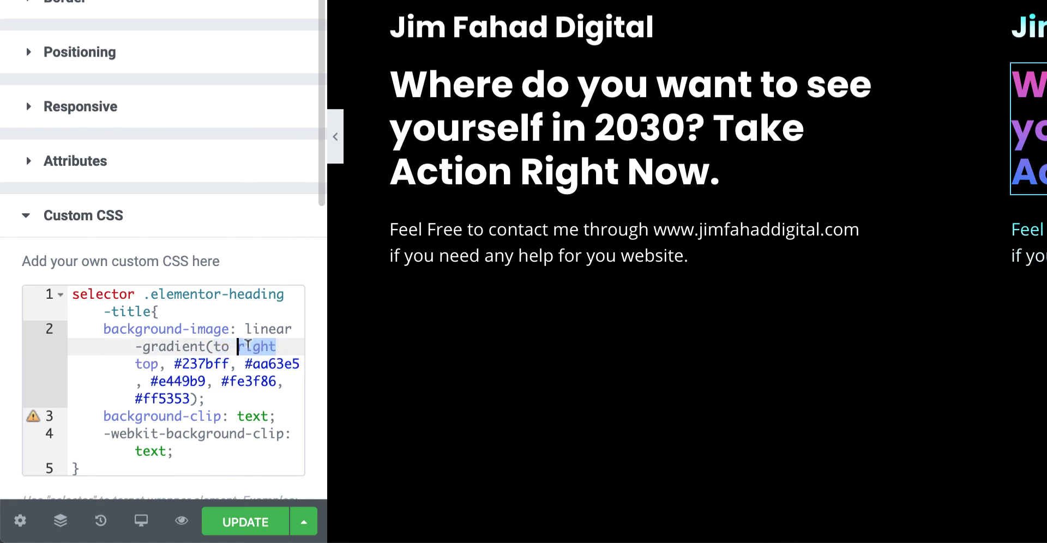
{"action": "type", "text": "left"}
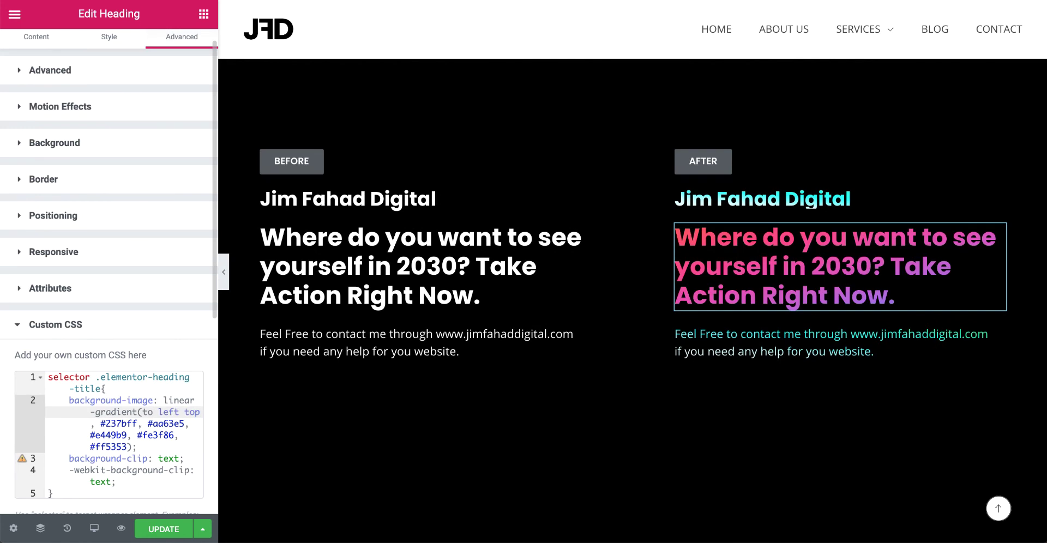
{"action": "double_click", "coordinate": [193, 412]}
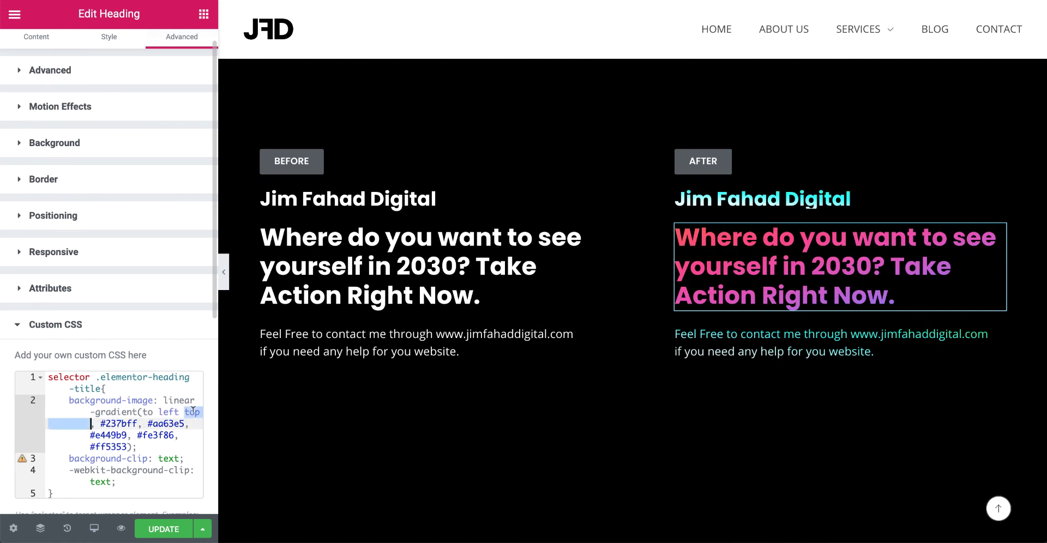
{"action": "type", "text": "bottom"}
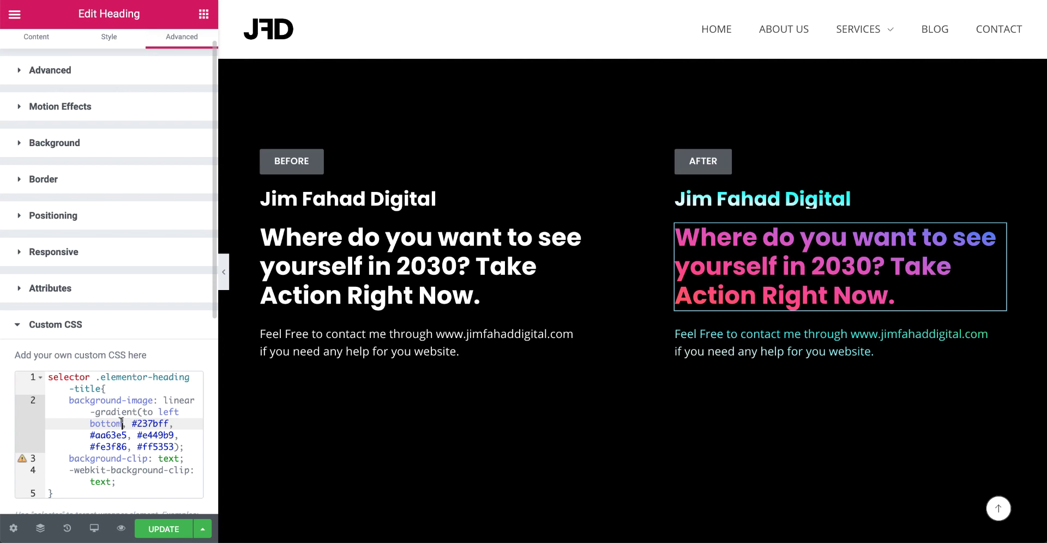
Replace the gradient's direction keywords in the heading's Custom CSS with an angle of 30deg
{"action": "left_click_drag", "start_coordinate": [121, 423], "coordinate": [143, 411]}
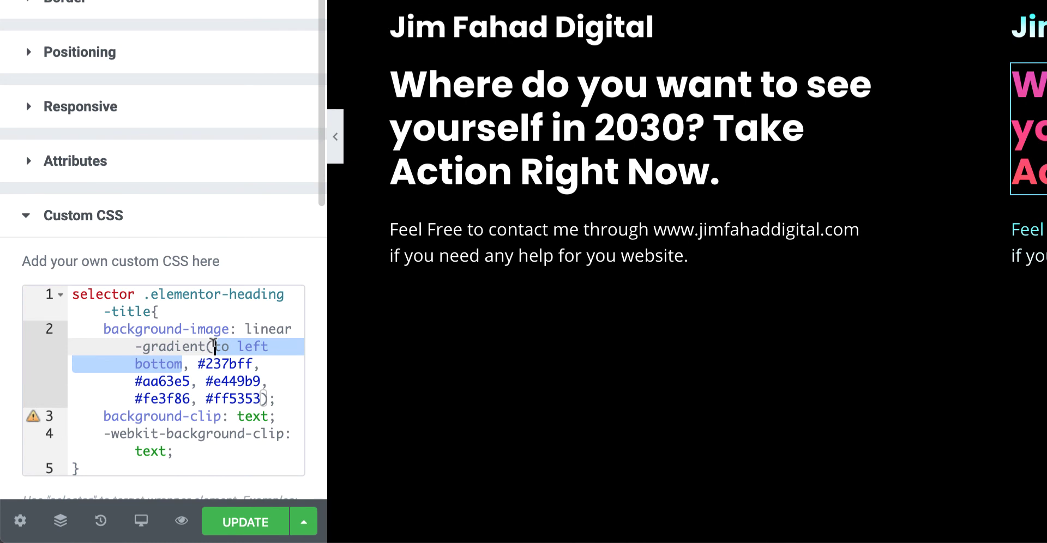
{"action": "key", "text": "BackSpace"}
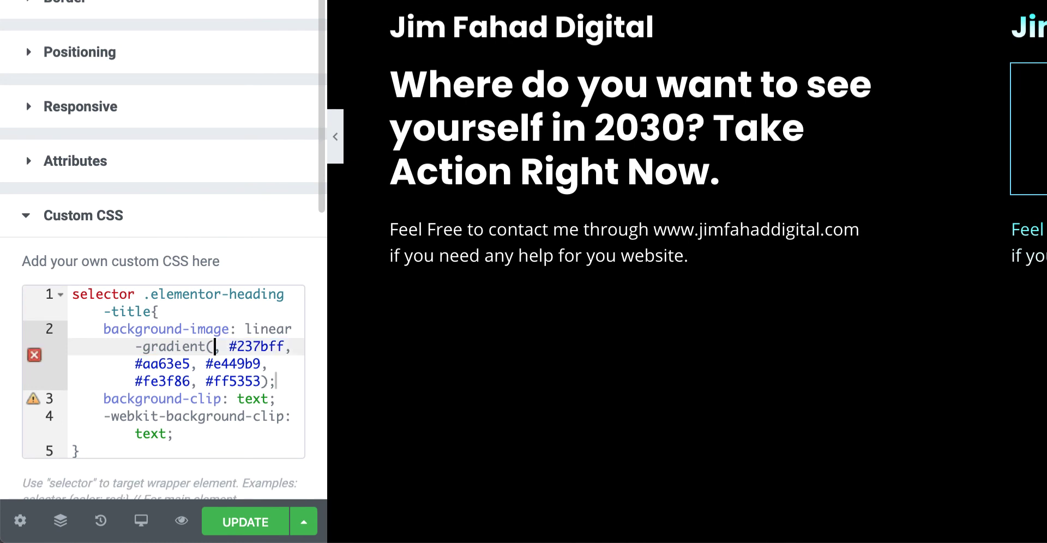
{"action": "type", "text": "30deg"}
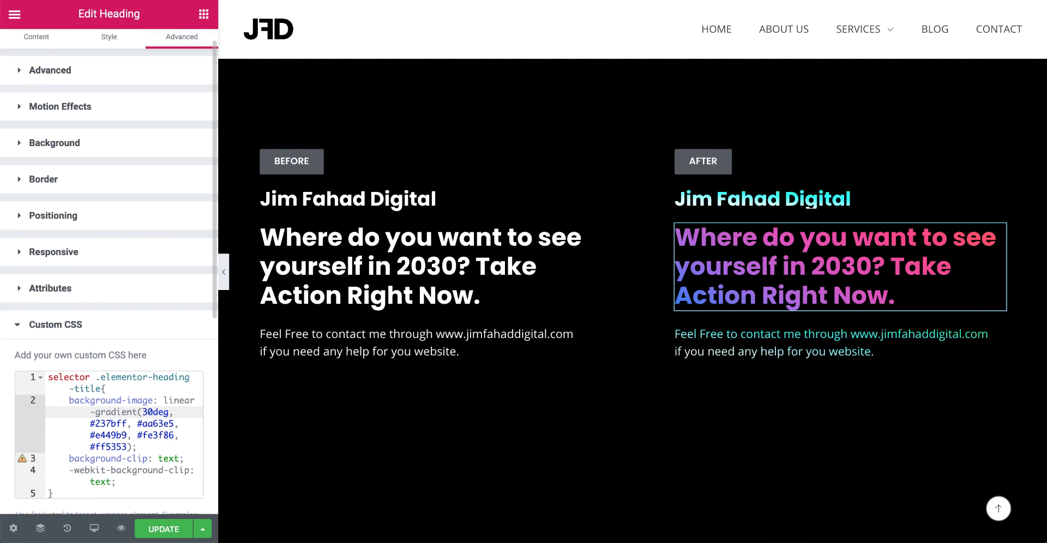
Change the angle in the heading's linear-gradient to -300deg
{"action": "key", "text": "Left"}
{"action": "key", "text": "Left"}
{"action": "key", "text": "Left"}
{"action": "key", "text": "Left"}
{"action": "type", "text": "-"}
{"action": "key", "text": "Delete"}
{"action": "type", "text": "18"}
{"action": "key", "text": "BackSpace"}
{"action": "type", "text": "9"}
{"action": "key", "text": "BackSpace"}
{"action": "key", "text": "BackSpace"}
{"action": "type", "text": "3"}
{"action": "key", "text": "Right"}
{"action": "type", "text": "0"}
Try the heading's Text Color with white at 0.38 opacity and with green rgba(35, 164, 85) at reduced opacity
{"action": "scroll", "coordinate": [88, 164], "scroll_direction": "up", "scroll_amount": 1}
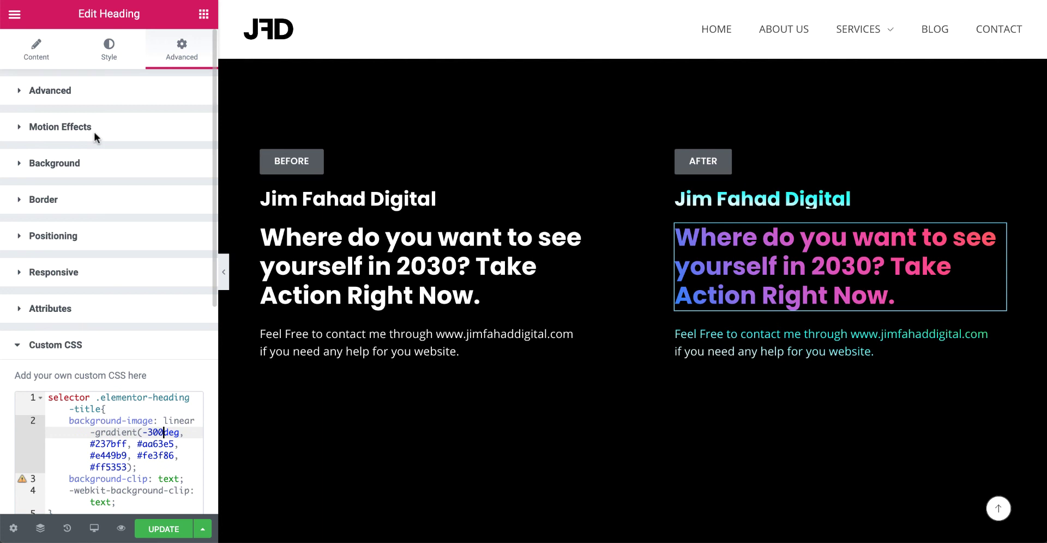
{"action": "left_click", "coordinate": [111, 52]}
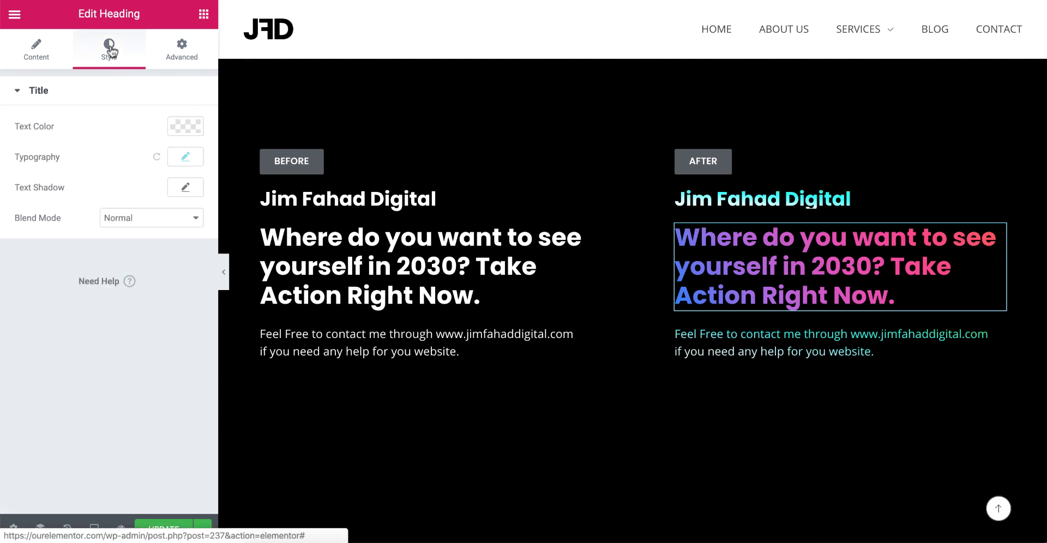
{"action": "left_click", "coordinate": [178, 128]}
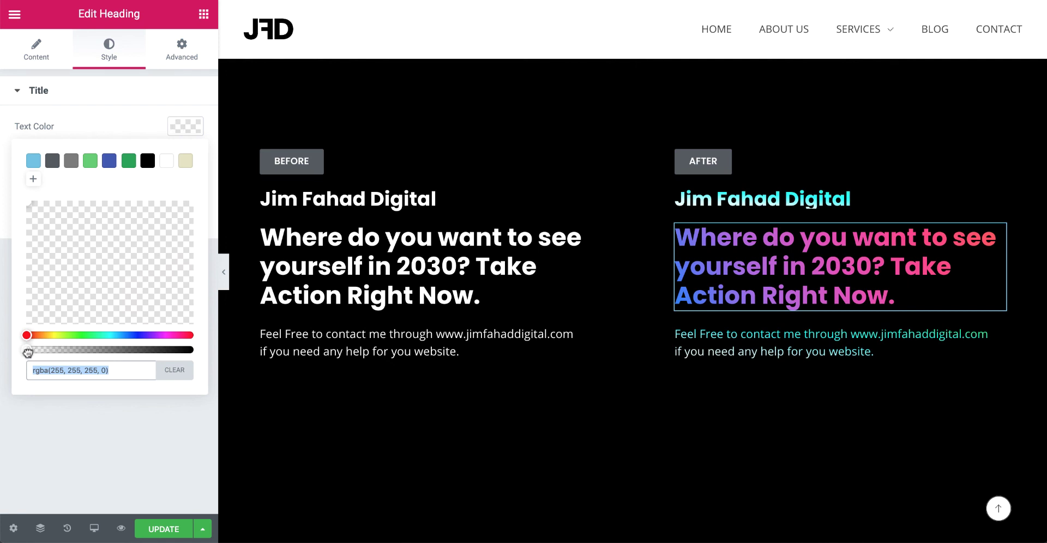
{"action": "left_click_drag", "start_coordinate": [28, 352], "coordinate": [90, 351]}
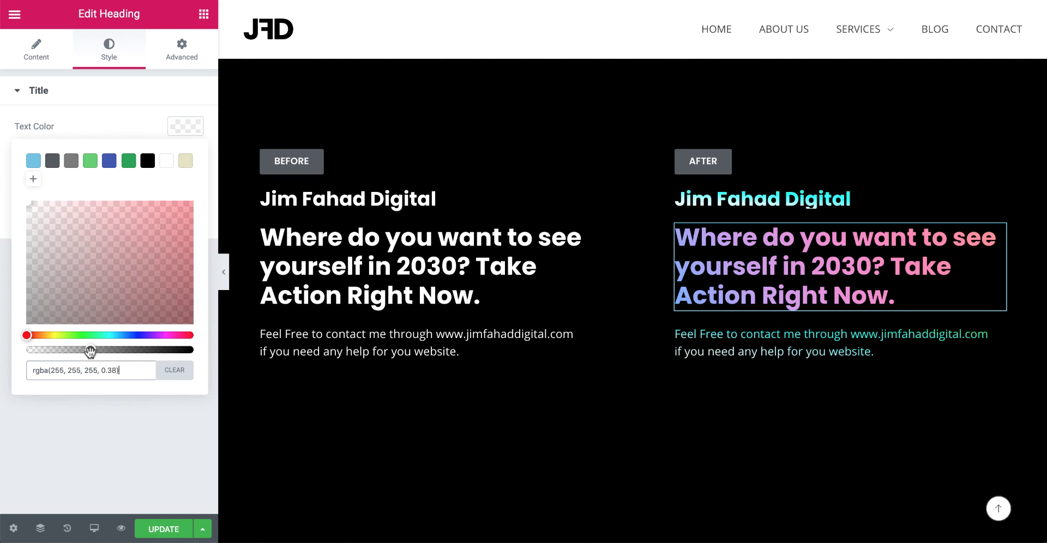
{"action": "left_click", "coordinate": [129, 161]}
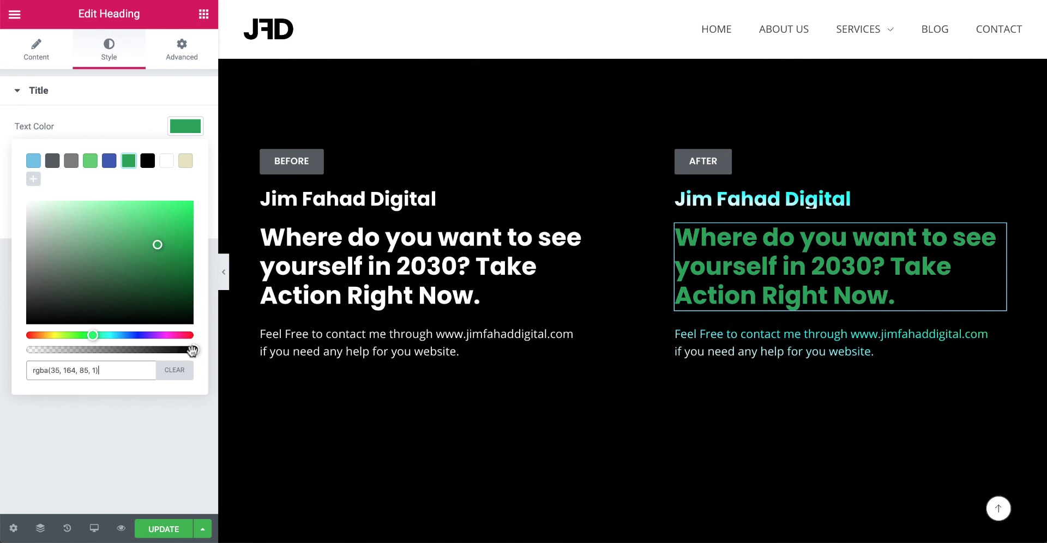
{"action": "left_click_drag", "start_coordinate": [194, 350], "coordinate": [63, 352]}
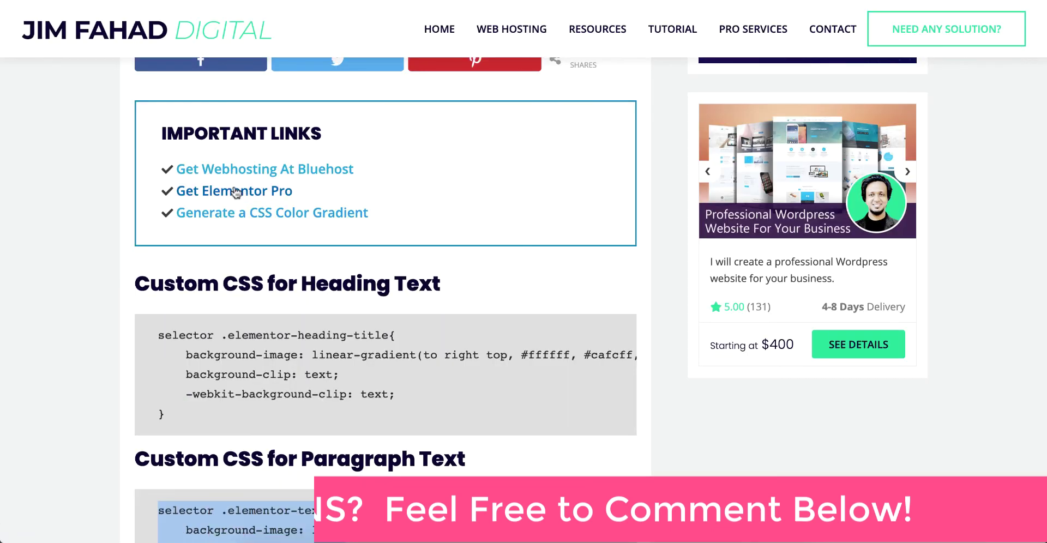
{"action": "scroll", "coordinate": [273, 194], "scroll_direction": "down", "scroll_amount": 2}
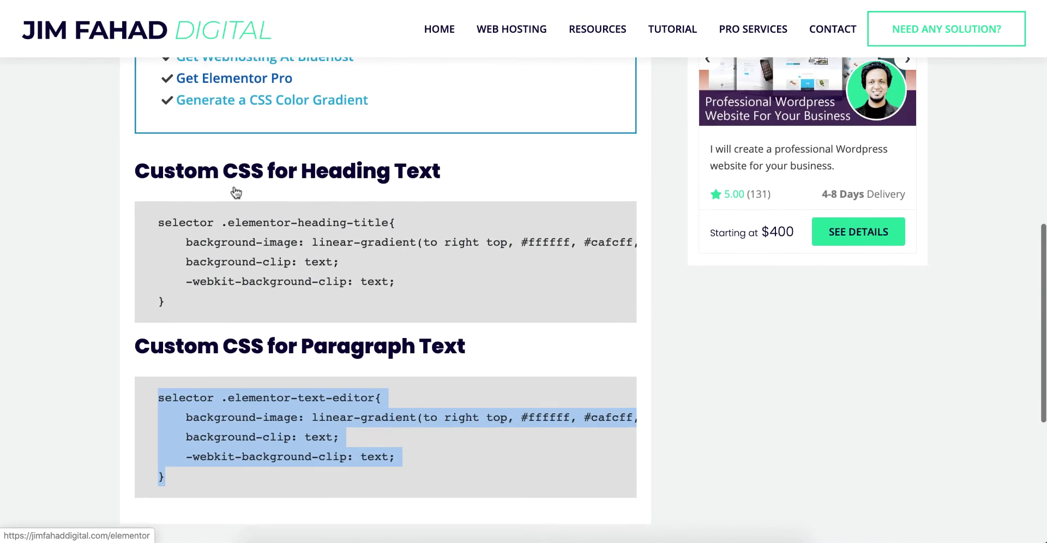
{"action": "scroll", "coordinate": [234, 185], "scroll_direction": "up", "scroll_amount": 4}
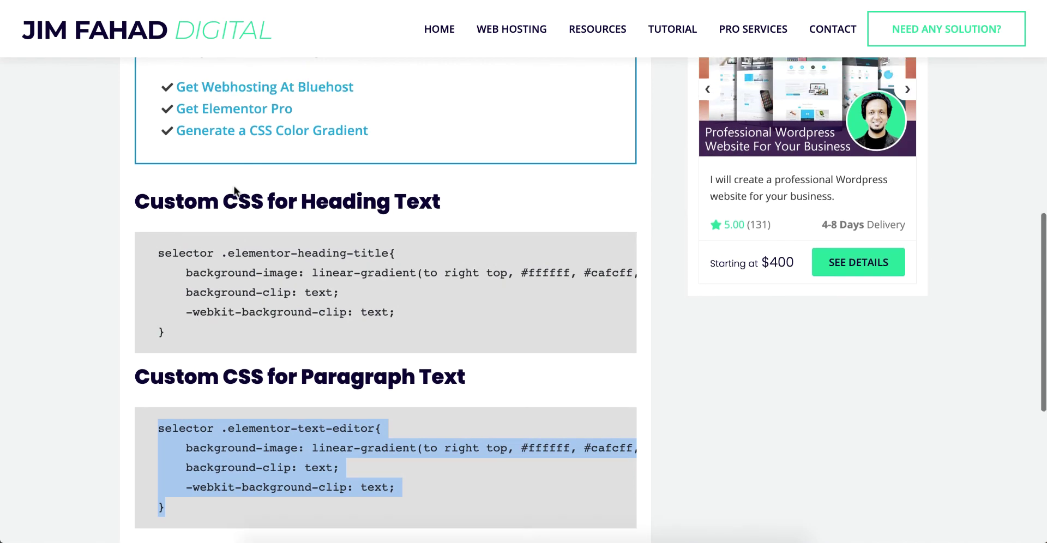
{"action": "scroll", "coordinate": [234, 185], "scroll_direction": "up", "scroll_amount": 3}
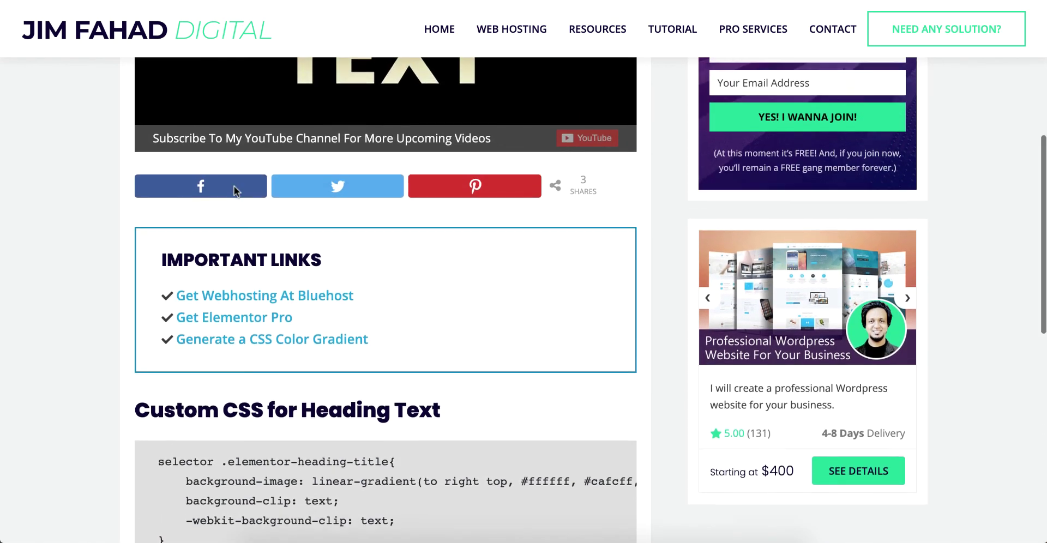